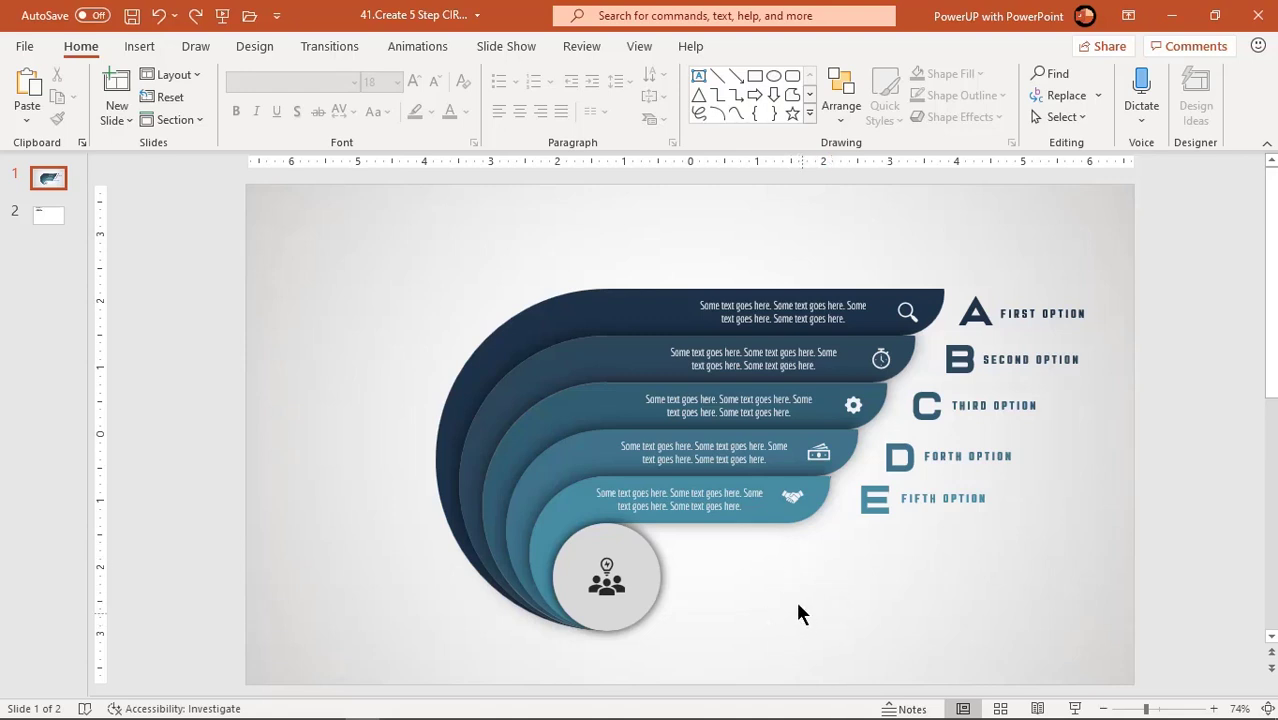
left_click_drag(624, 624, 750, 669)
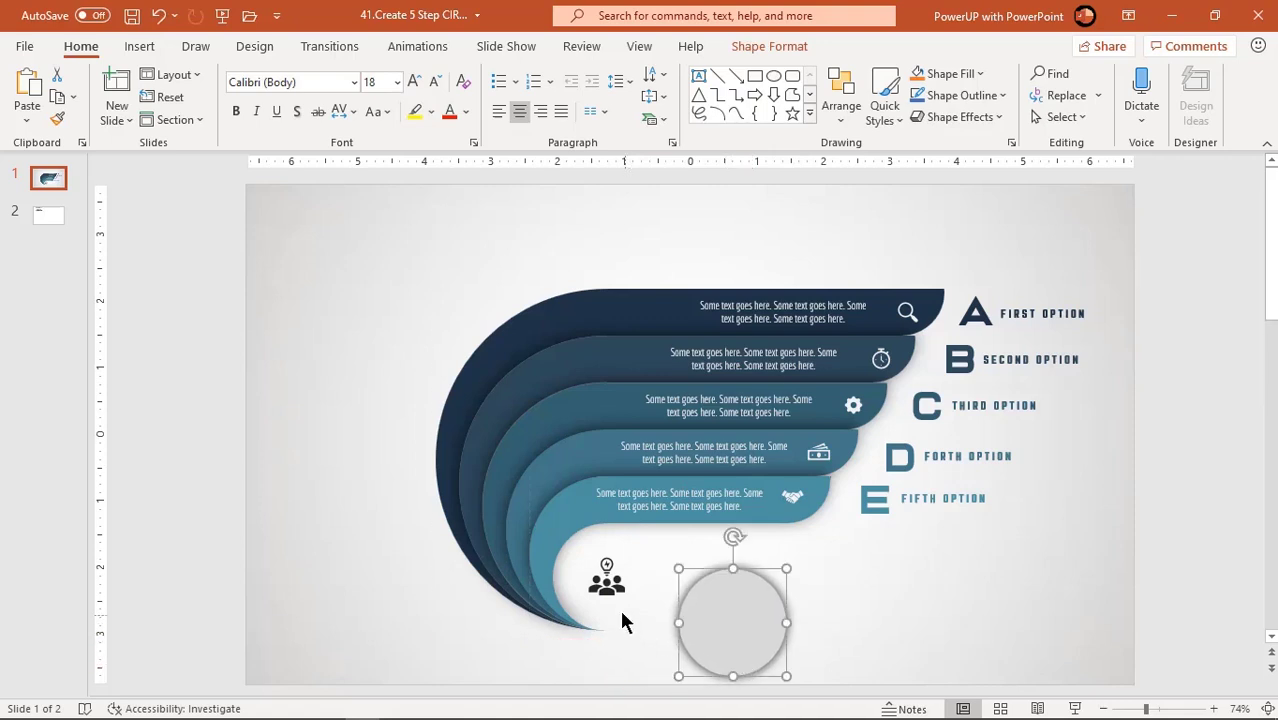
left_click_drag(606, 585, 745, 628)
left_click_drag(563, 514, 551, 560)
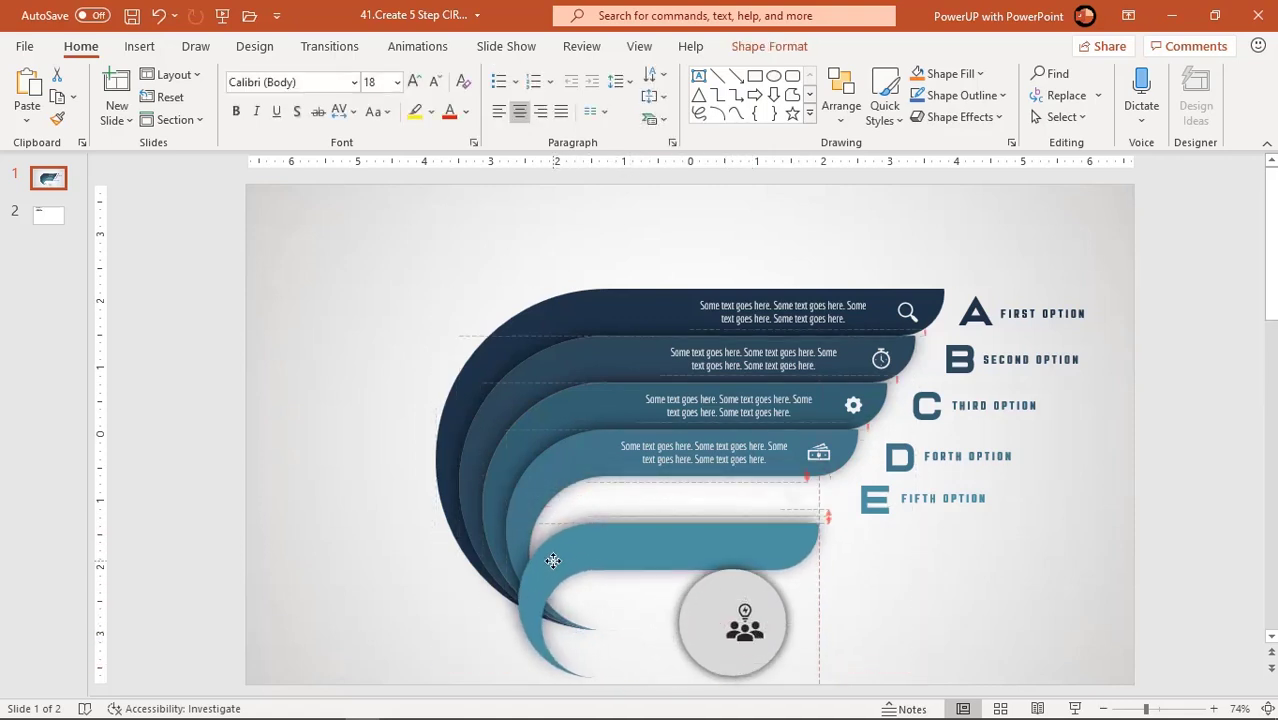
left_click(650, 509)
left_click_drag(650, 513, 631, 564)
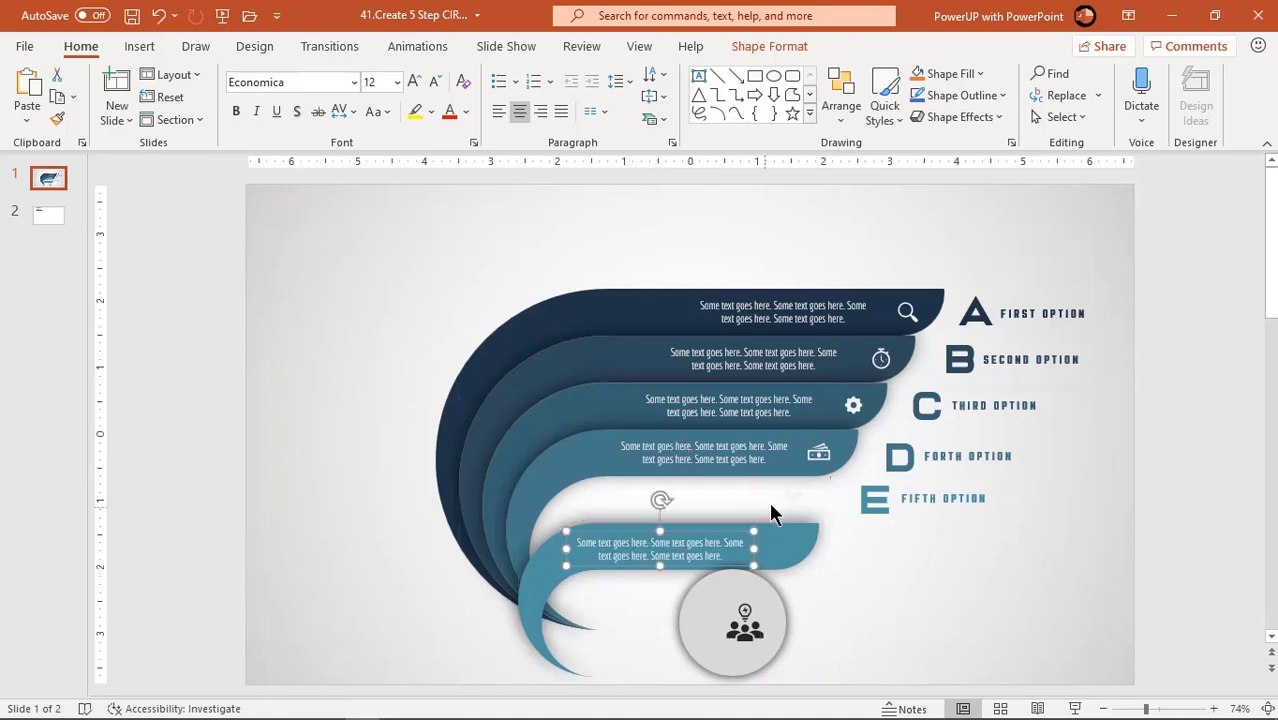
left_click_drag(791, 495, 778, 552)
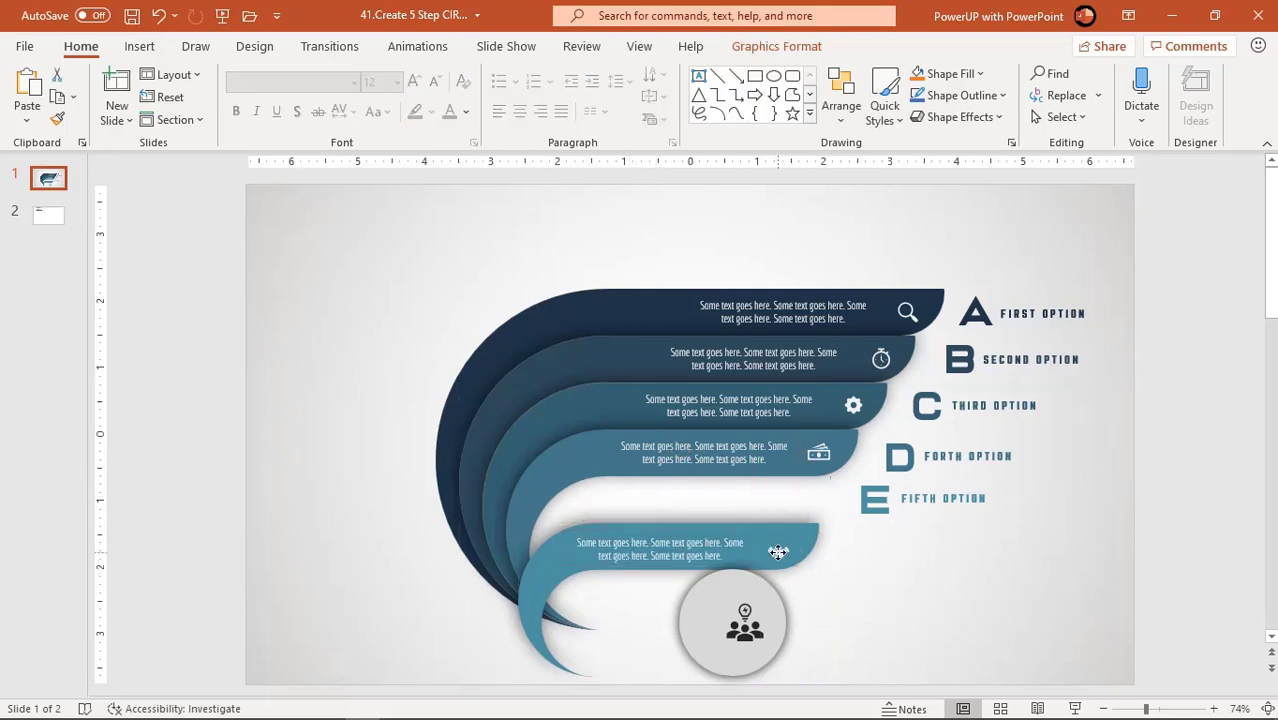
left_click(870, 522)
left_click_drag(870, 533, 873, 578)
left_click(955, 502)
left_click_drag(970, 510, 988, 562)
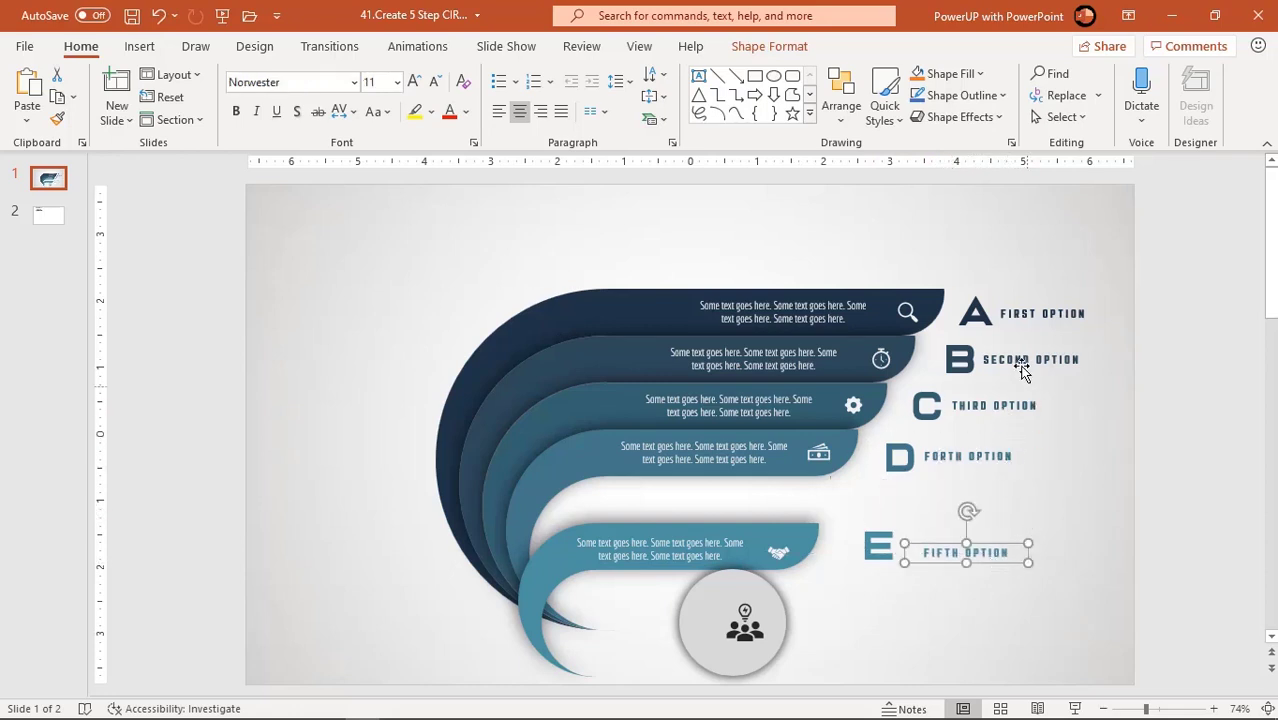
key("ctrl+z")
key("ctrl+z")
key("ctrl+z")
key("ctrl+z")
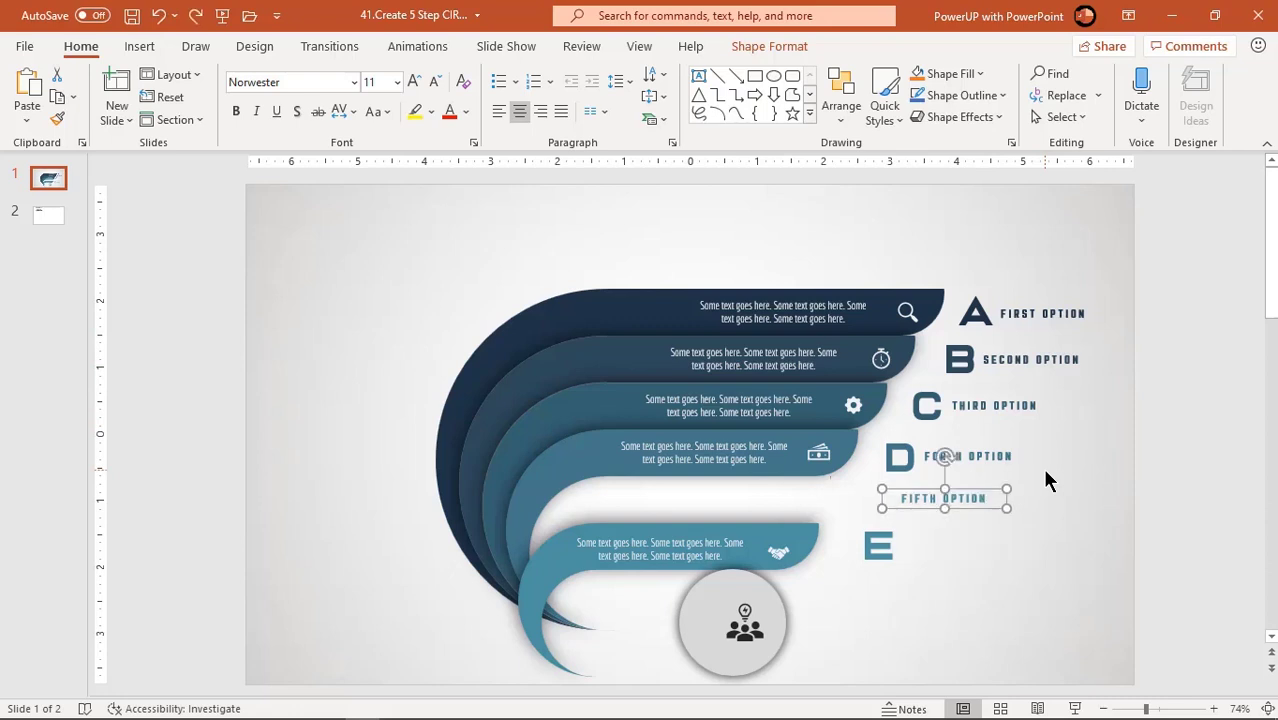
key("ctrl+z")
key("ctrl+z")
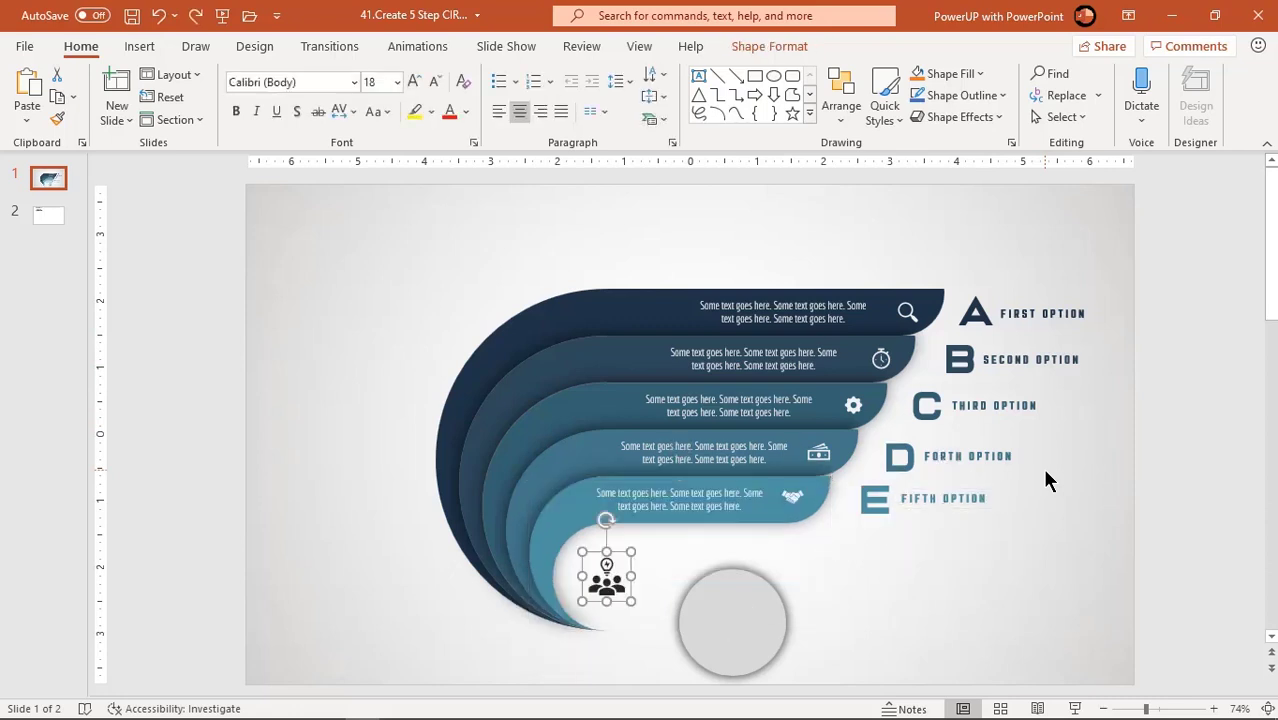
left_click(841, 612)
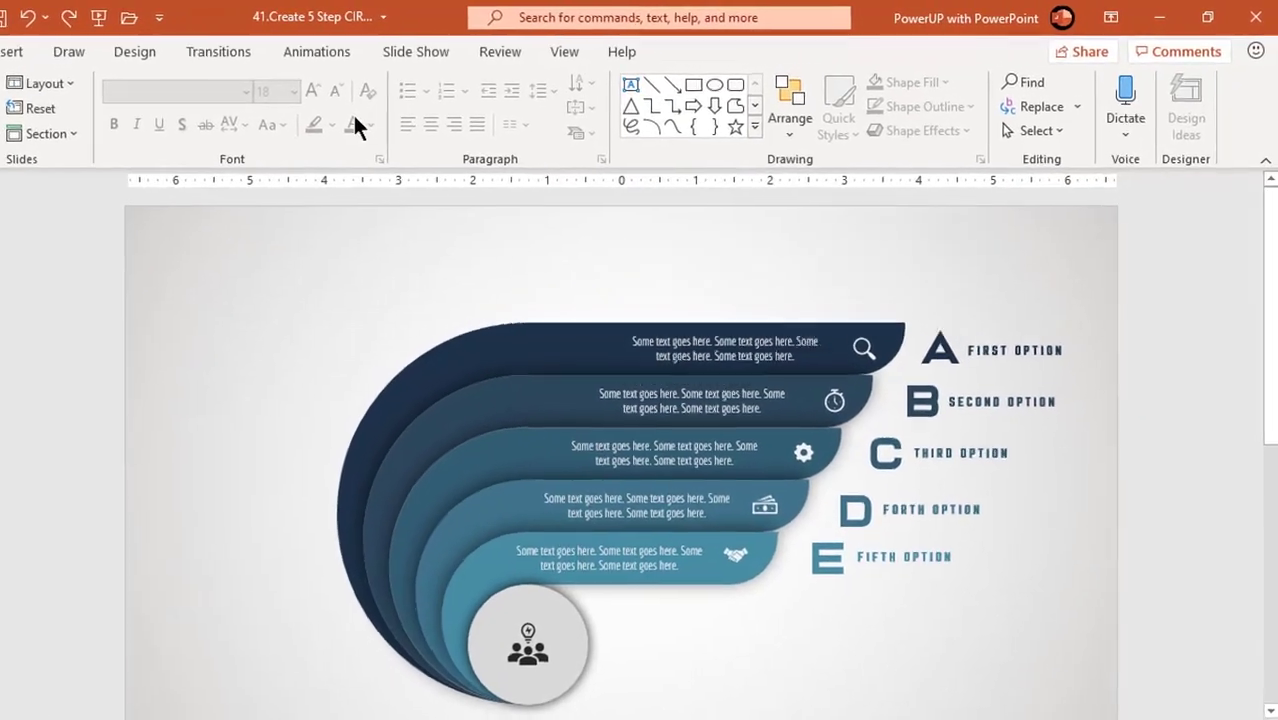
- Show and narrow the Animation Pane, then select the grey circle with its people icon
left_click(330, 52)
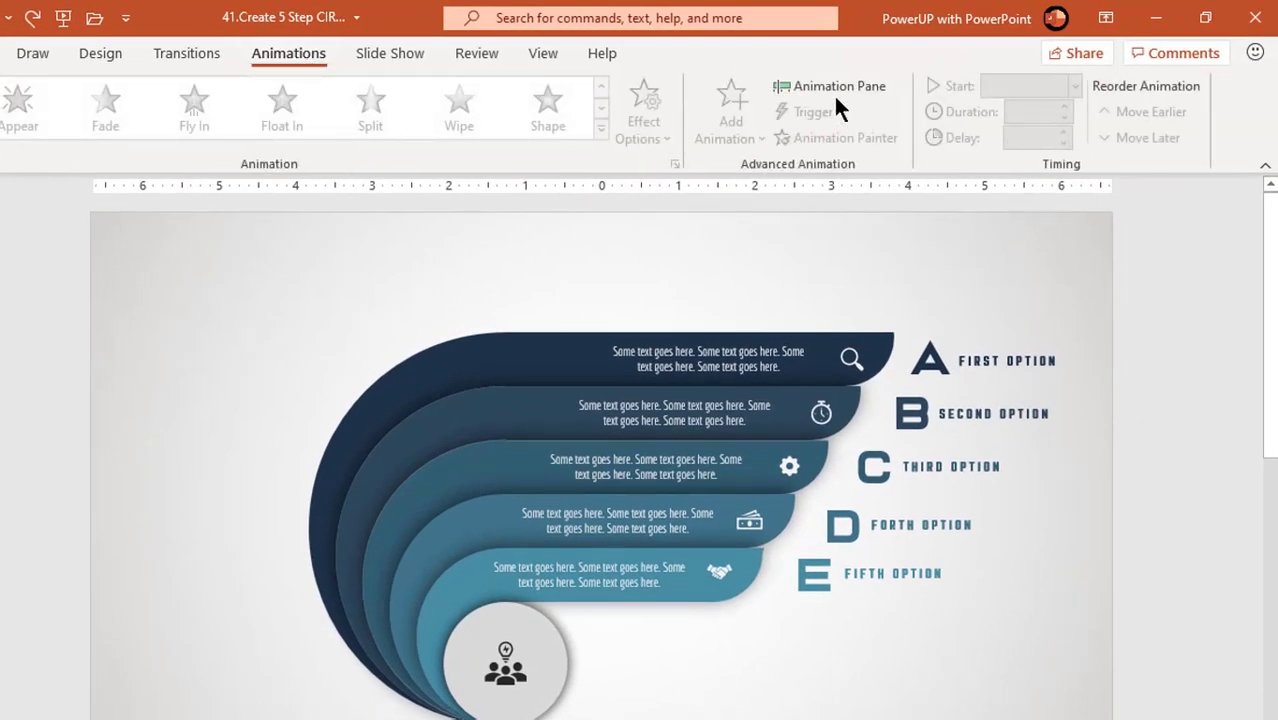
left_click(835, 86)
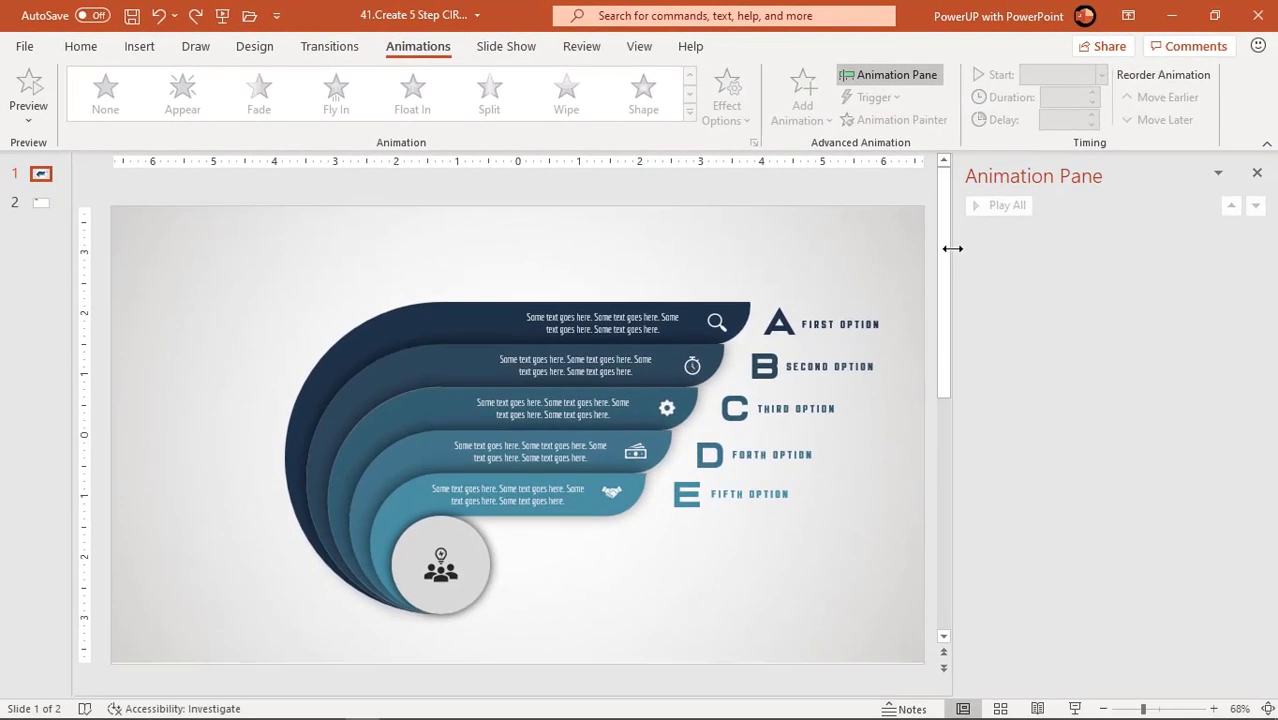
left_click_drag(952, 248, 1012, 257)
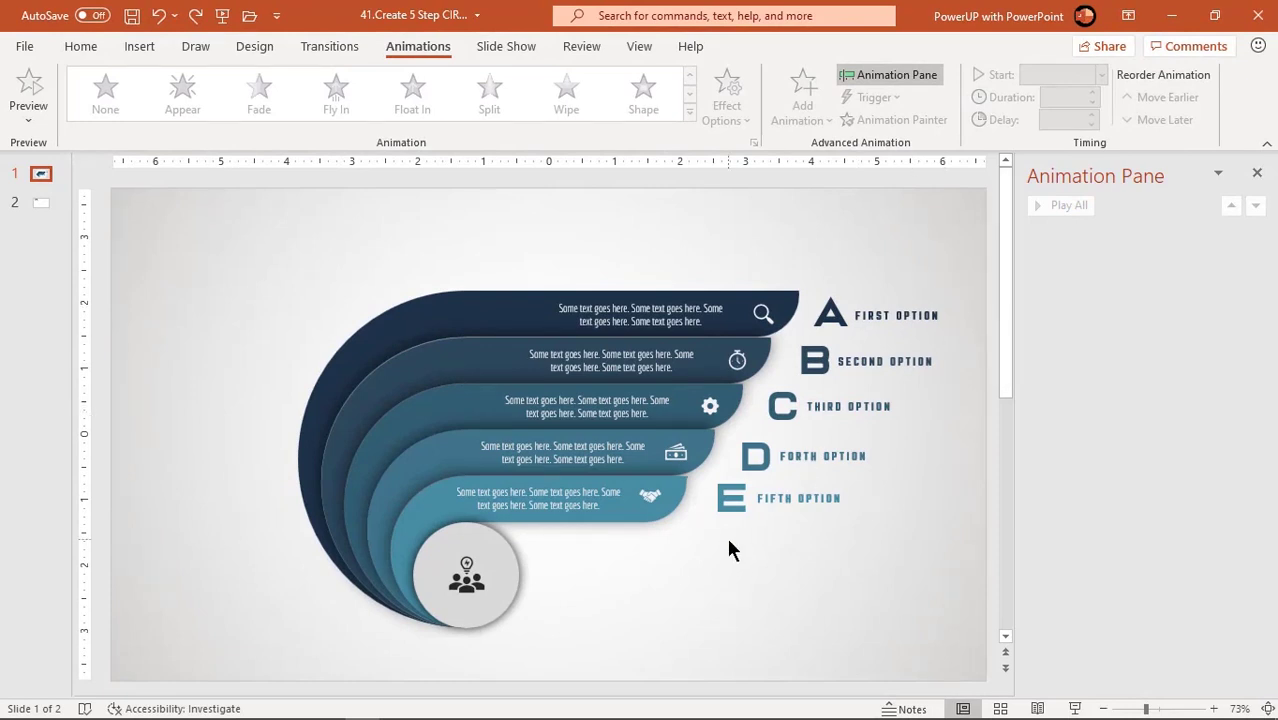
left_click(472, 598)
left_click(466, 583)
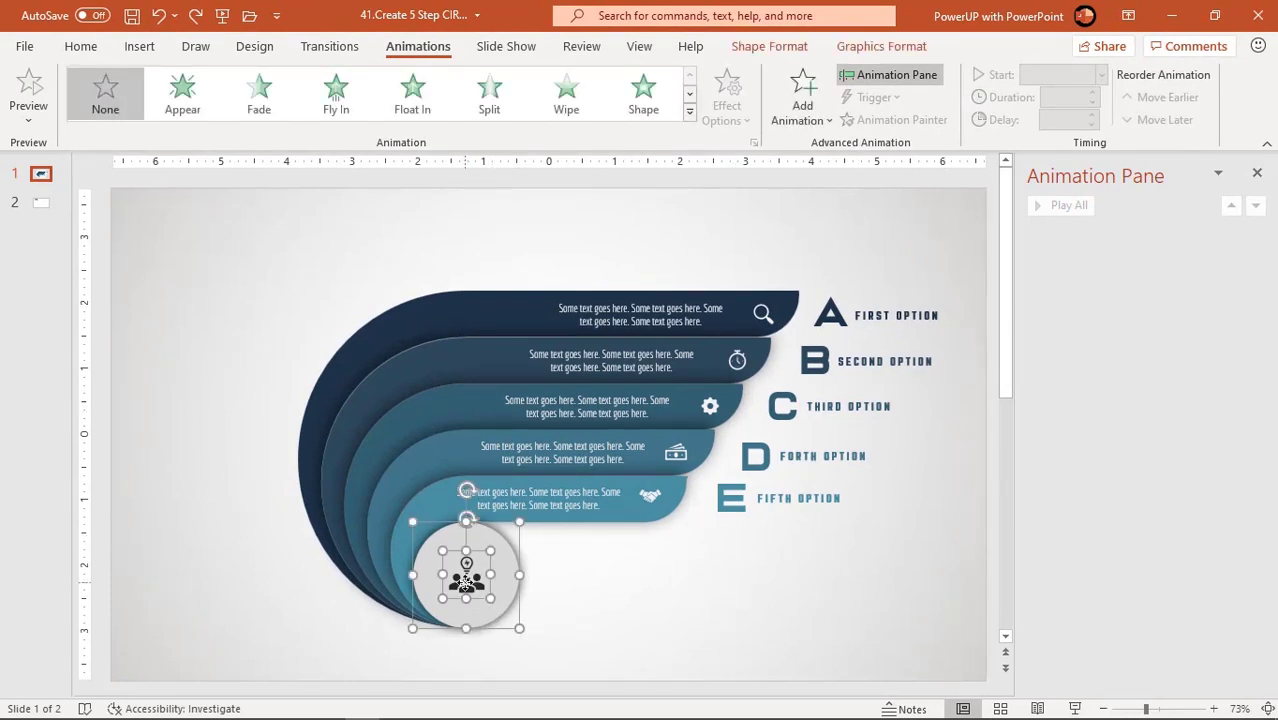
- Give the circle and people icon a Zoom entrance, delaying the icon's zoom by 0.50 seconds
left_click(691, 112)
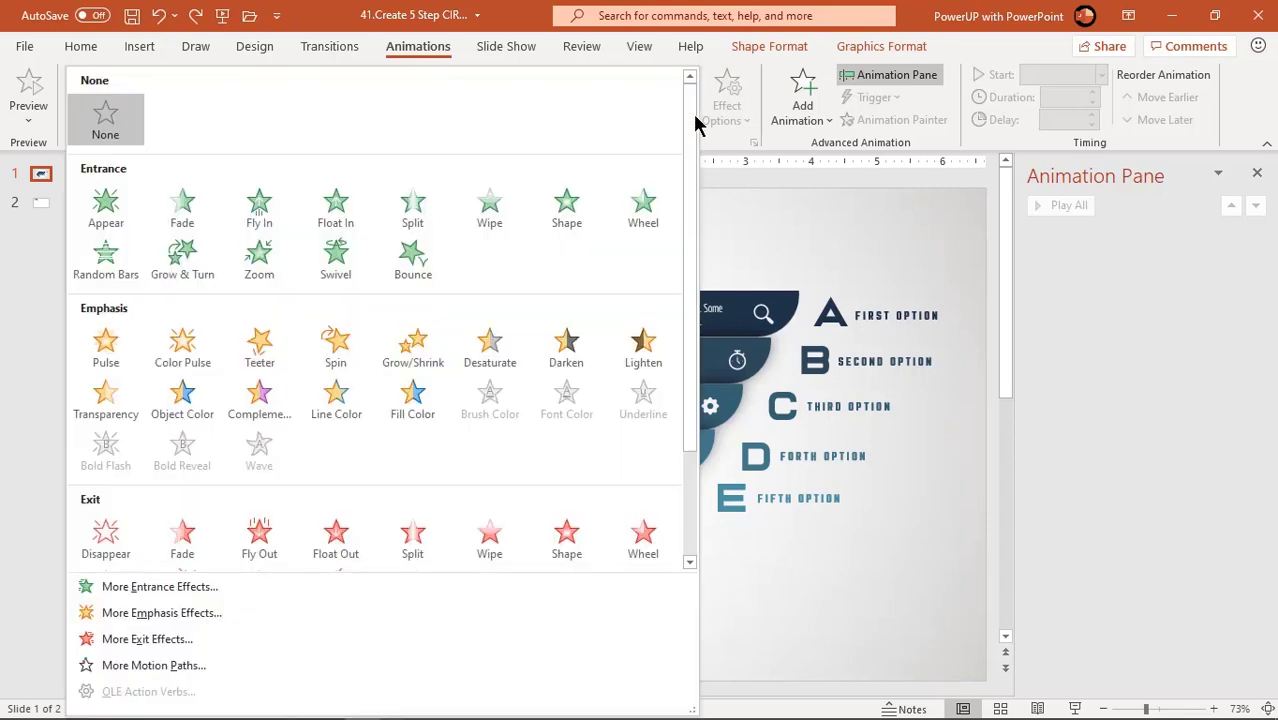
left_click(259, 262)
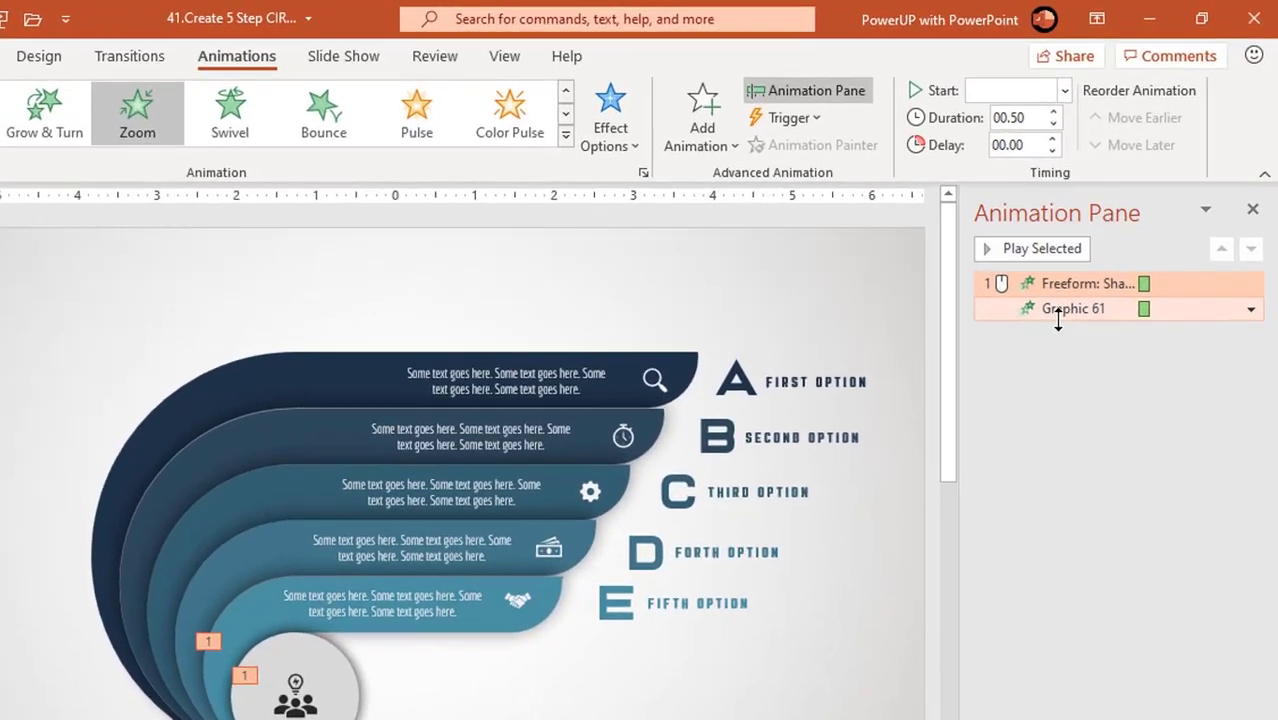
left_click(1058, 312)
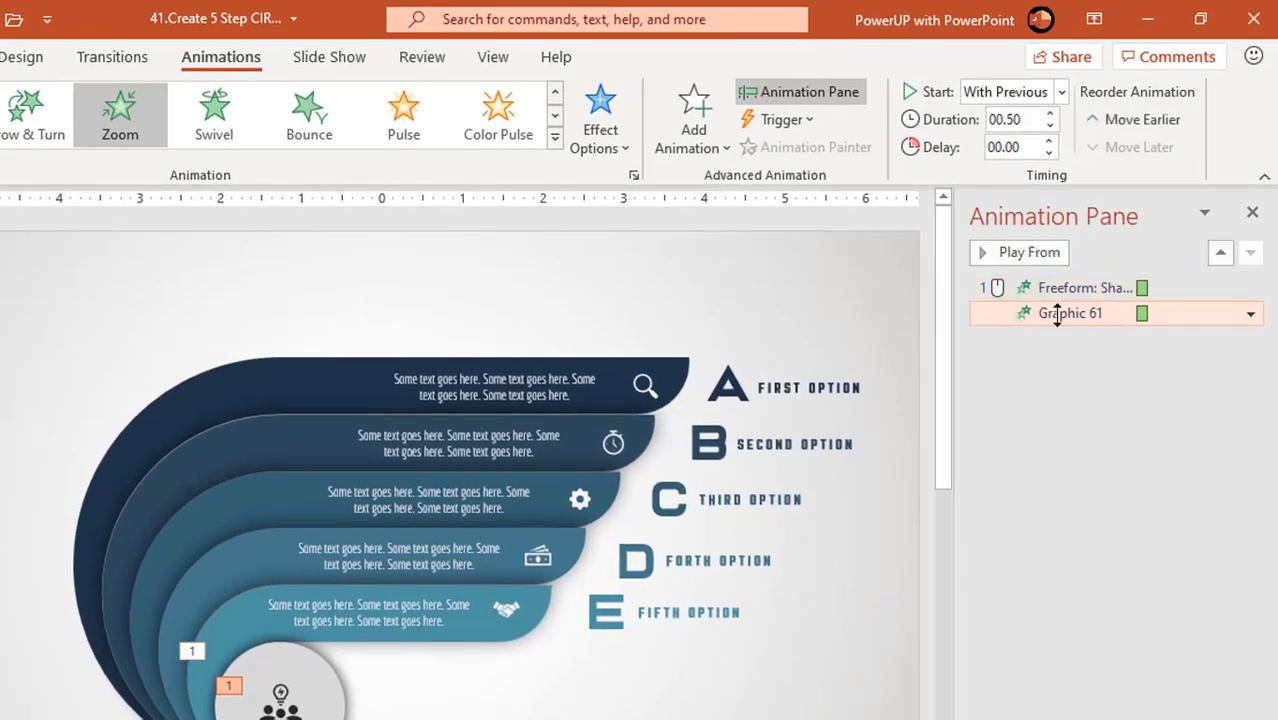
left_click(1052, 140)
left_click(1052, 140)
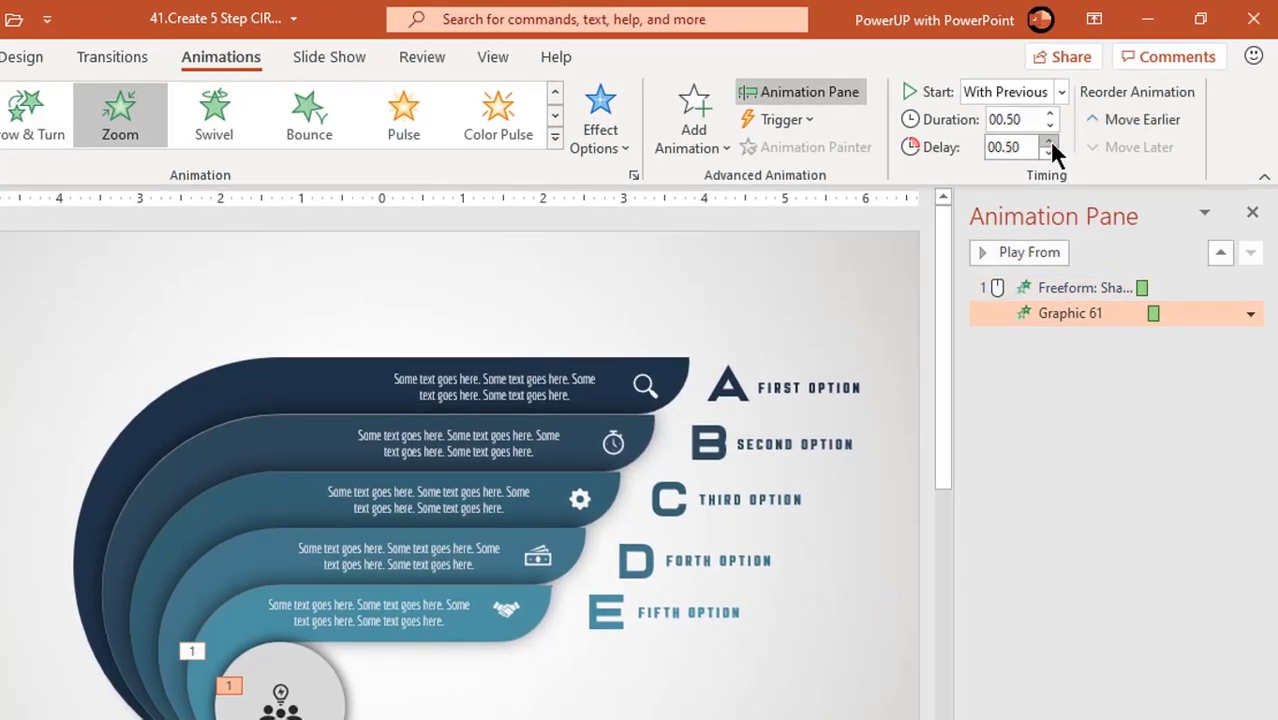
- Preview the circle's Zoom animation on the slide, then clear the selection
left_click(1085, 288)
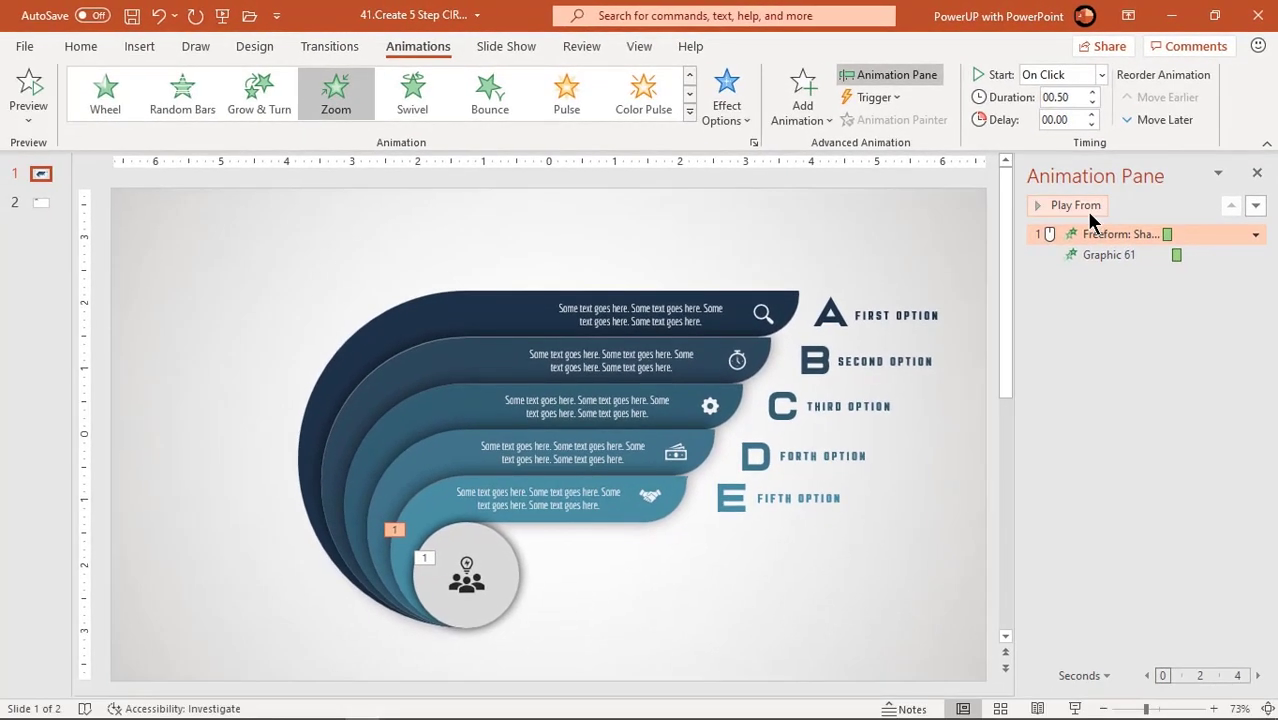
left_click(1086, 210)
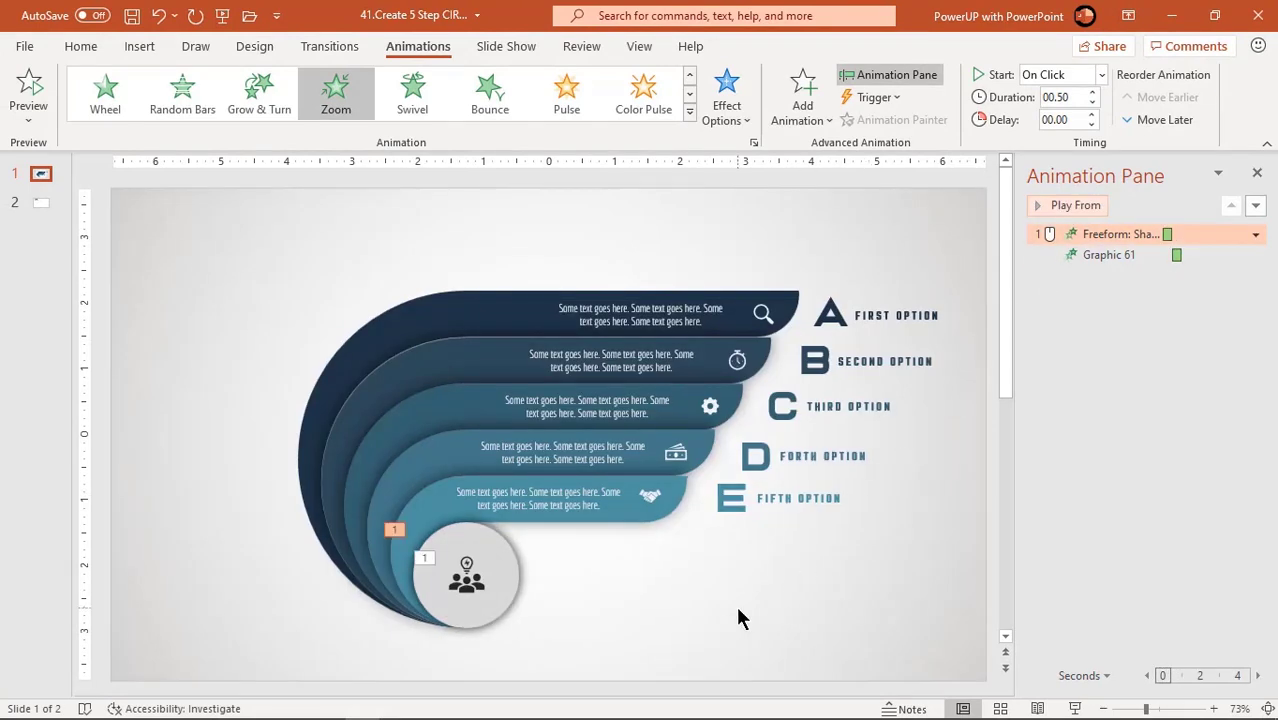
left_click(738, 618)
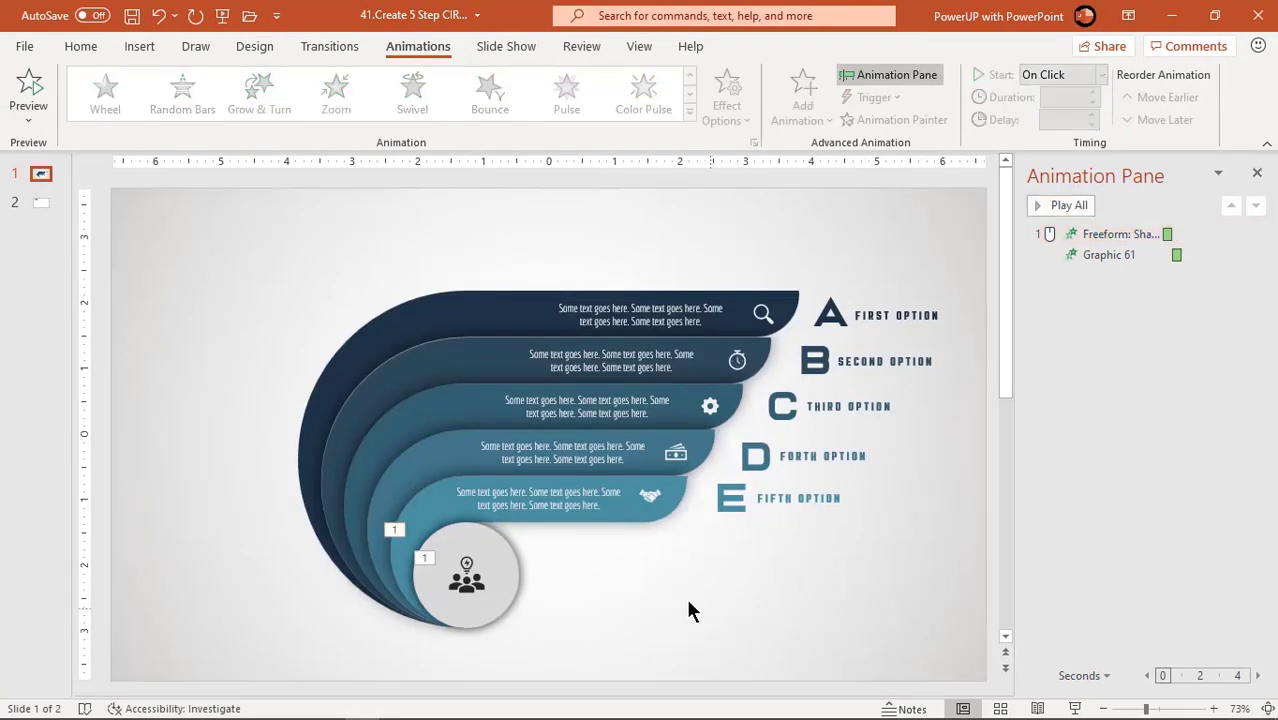
- Give the fifth band a Strips entrance with direction Right Up
left_click(436, 505)
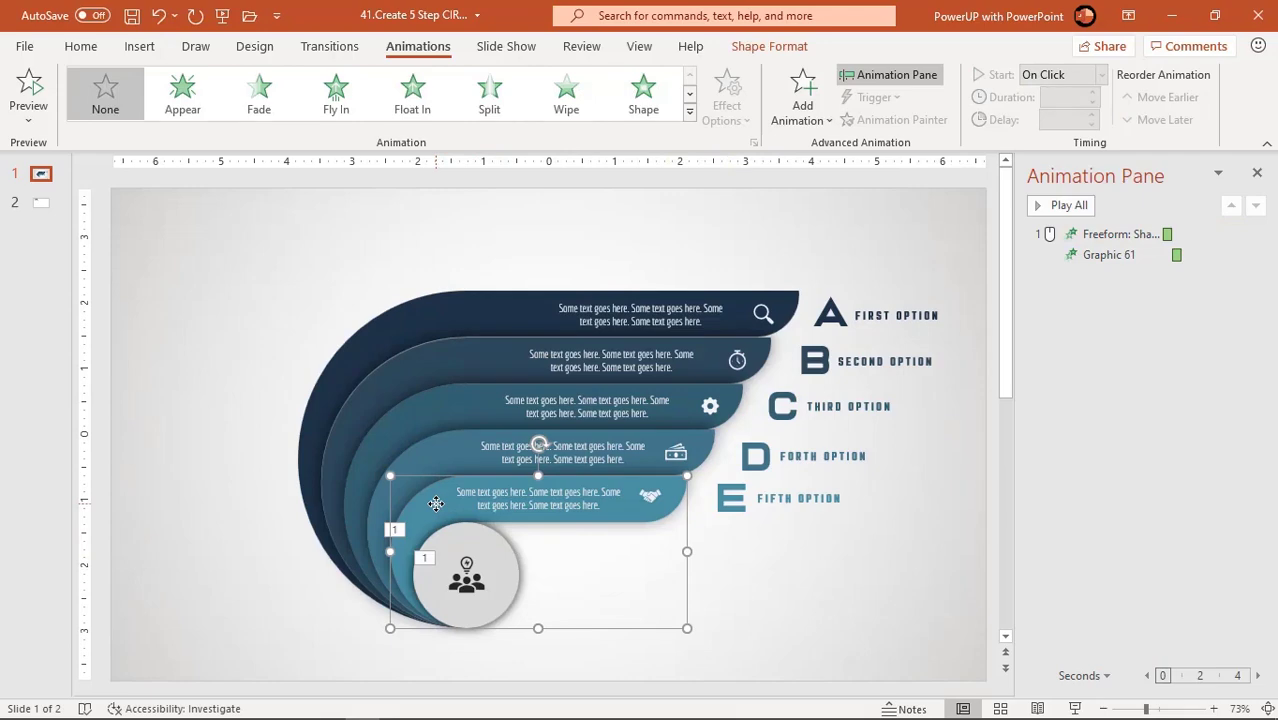
left_click(689, 112)
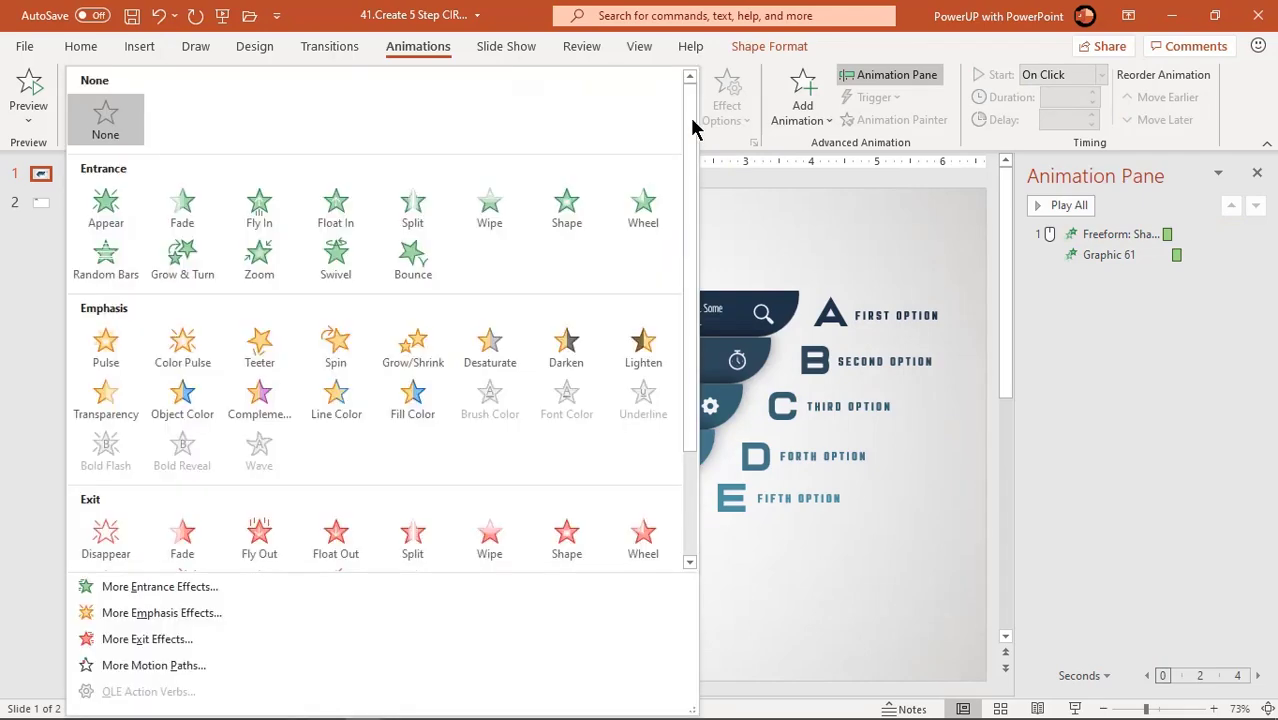
left_click(184, 586)
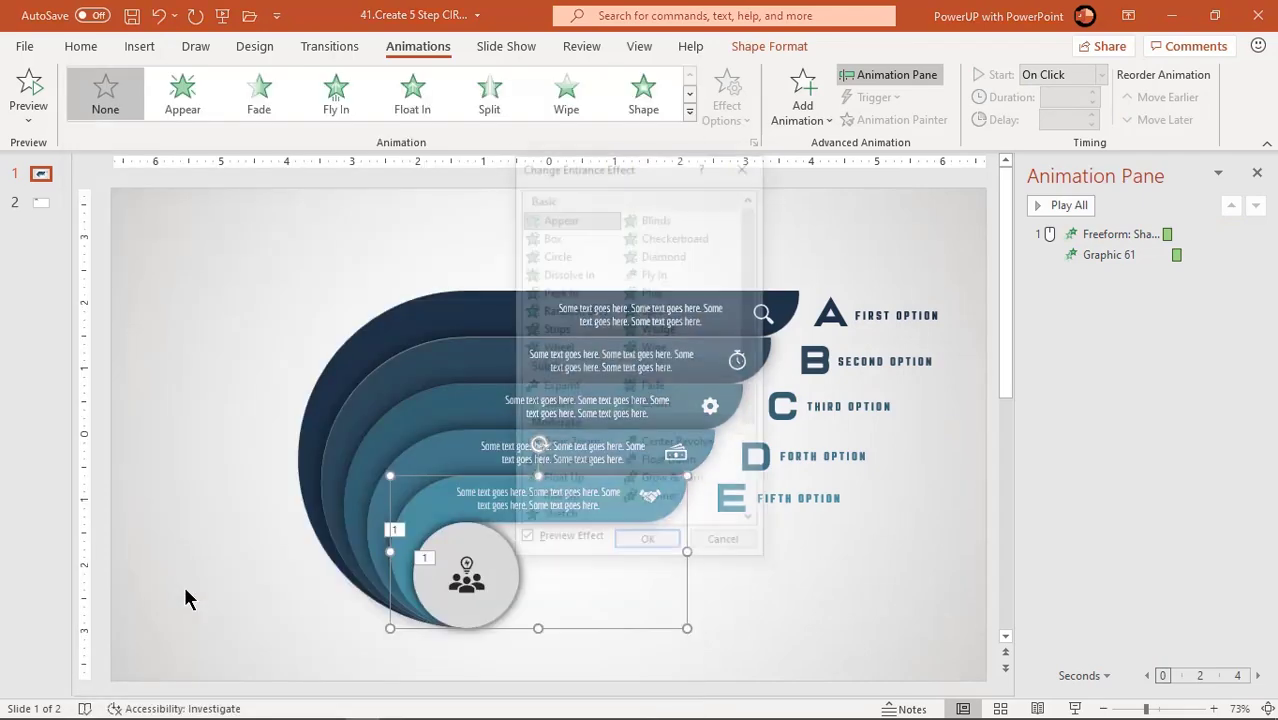
left_click_drag(582, 161, 917, 237)
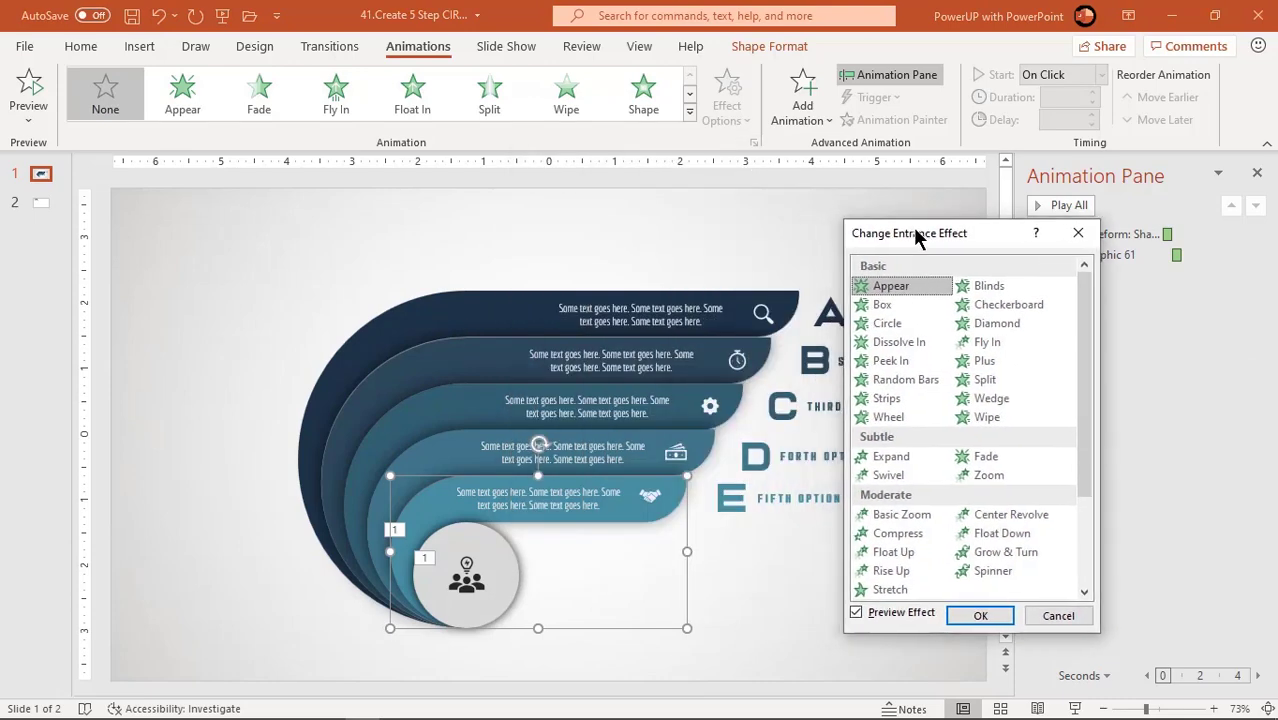
left_click(879, 400)
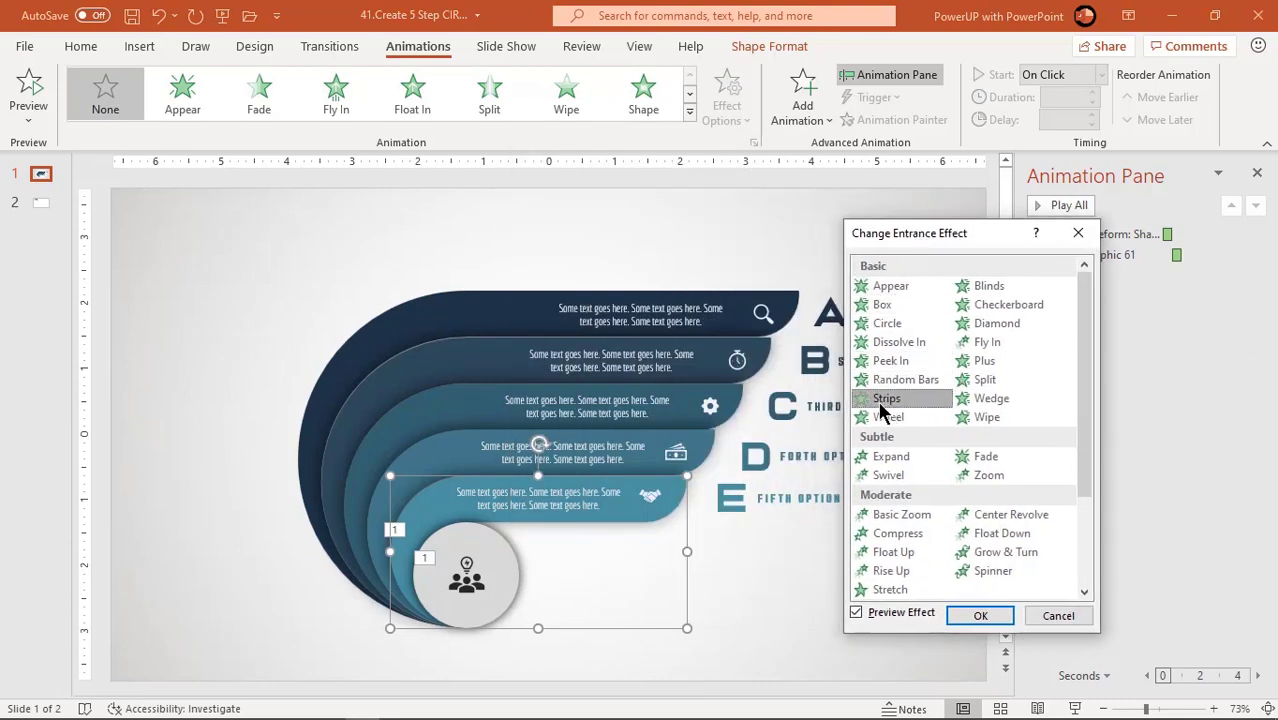
left_click(993, 613)
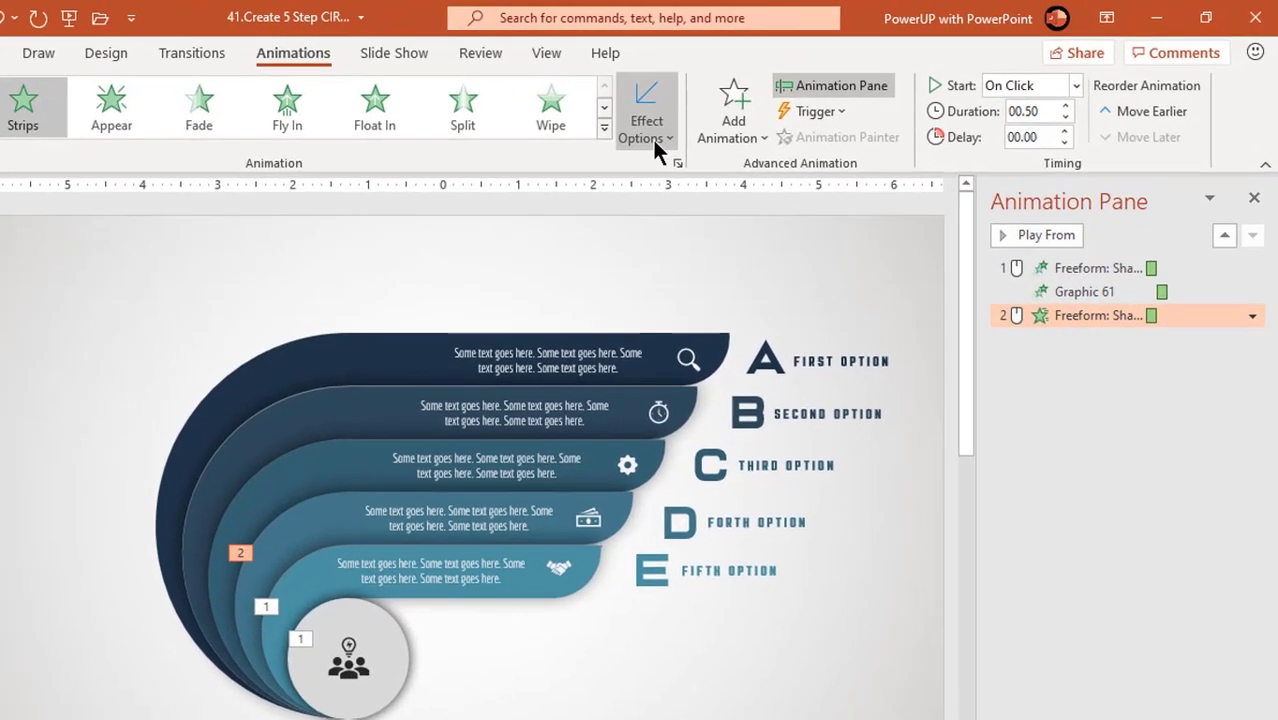
left_click(684, 126)
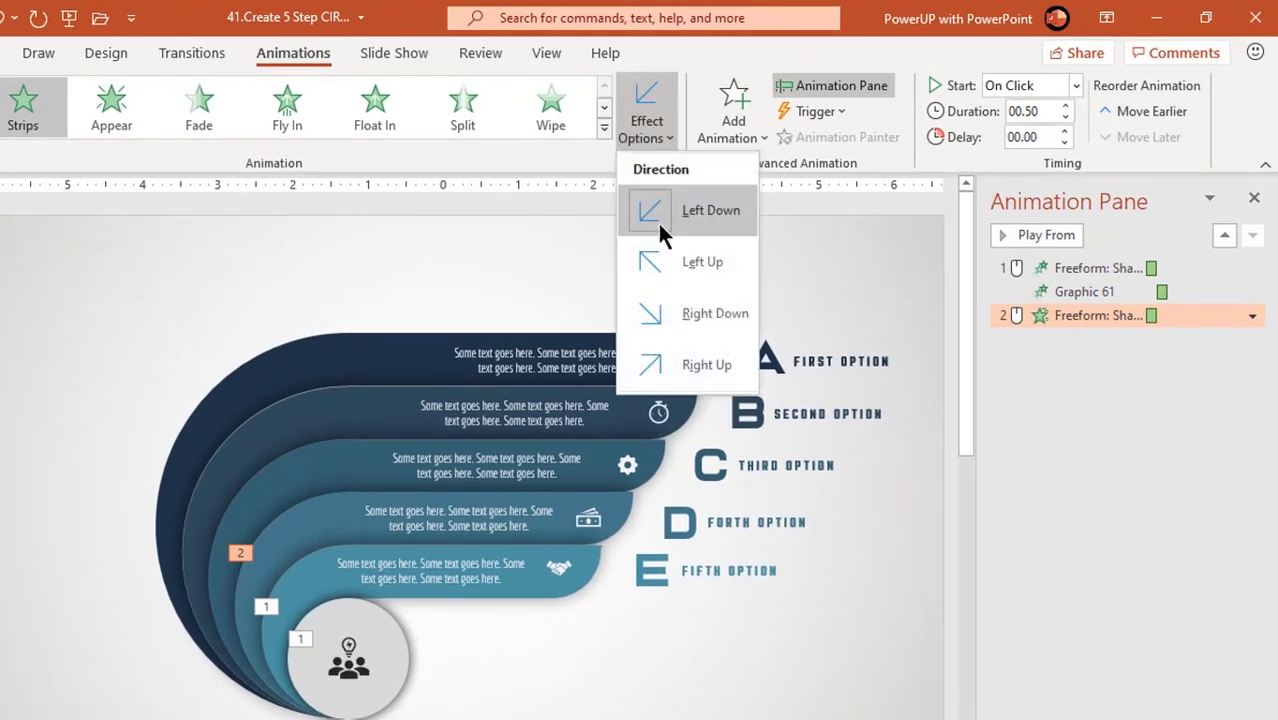
left_click(677, 370)
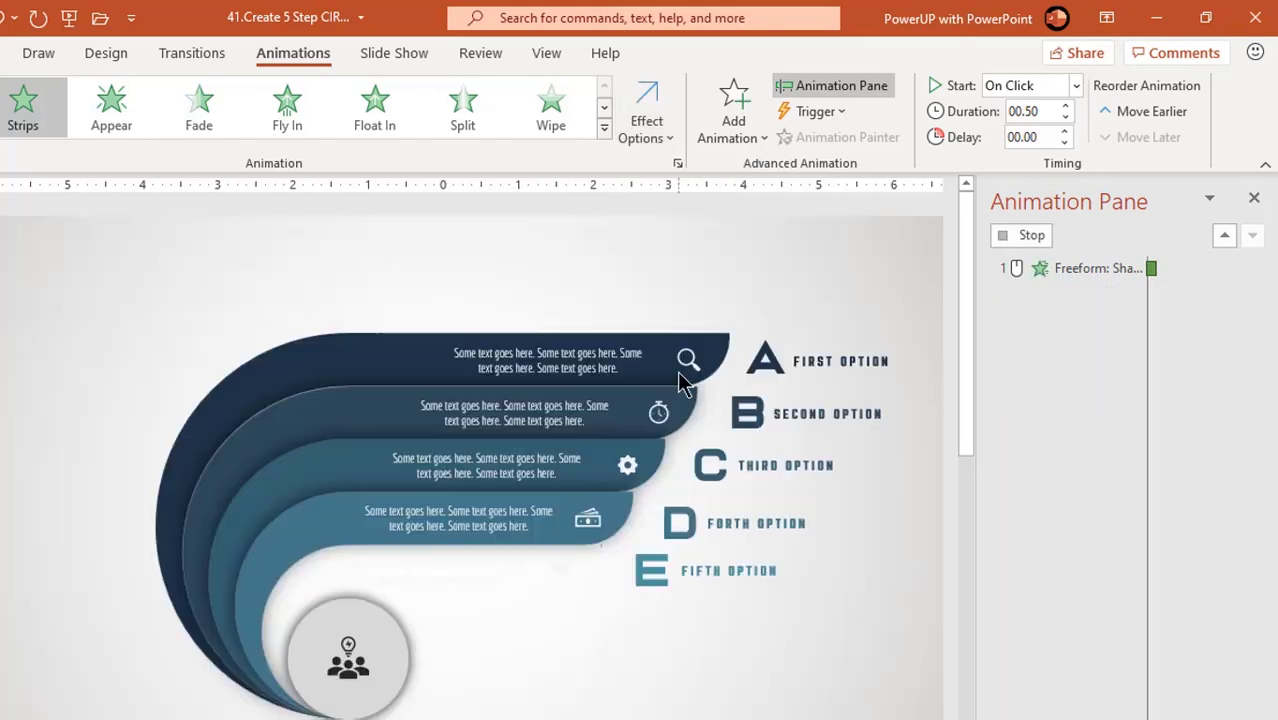
- Set the band's animation duration to 01.00 and preview from the first animation
left_click(1065, 106)
left_click(1065, 106)
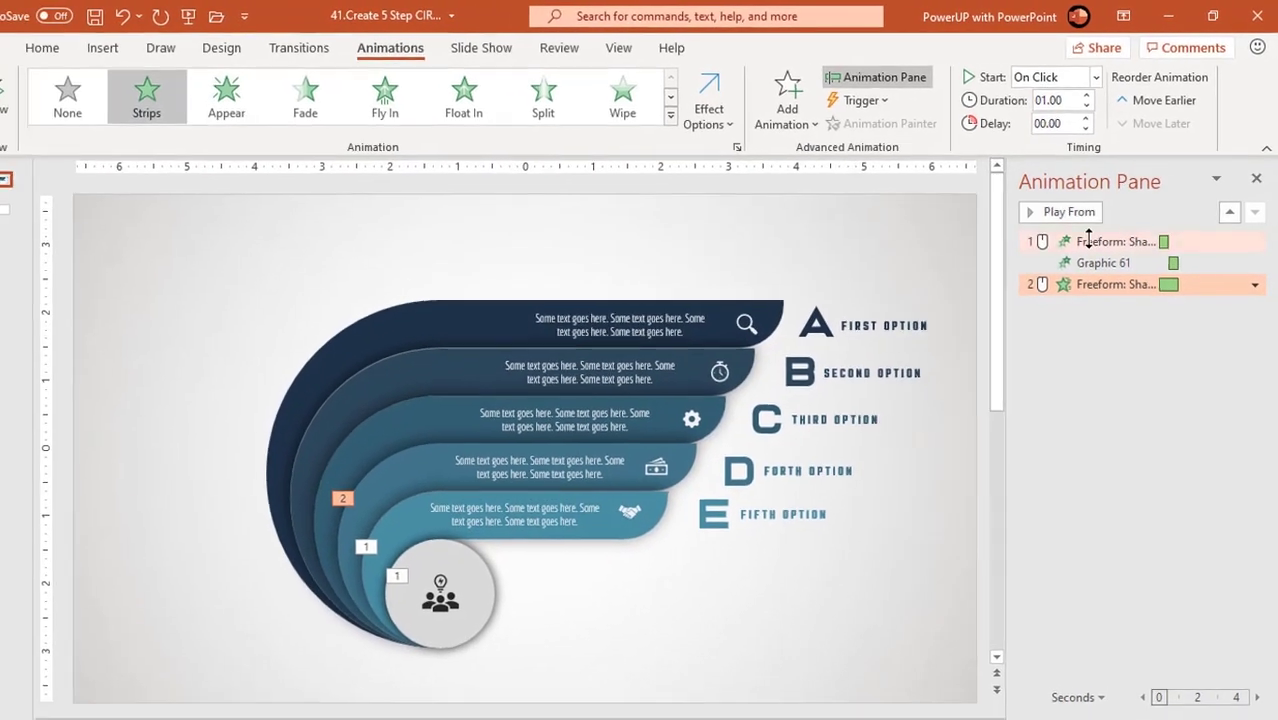
left_click(1088, 241)
left_click(1080, 213)
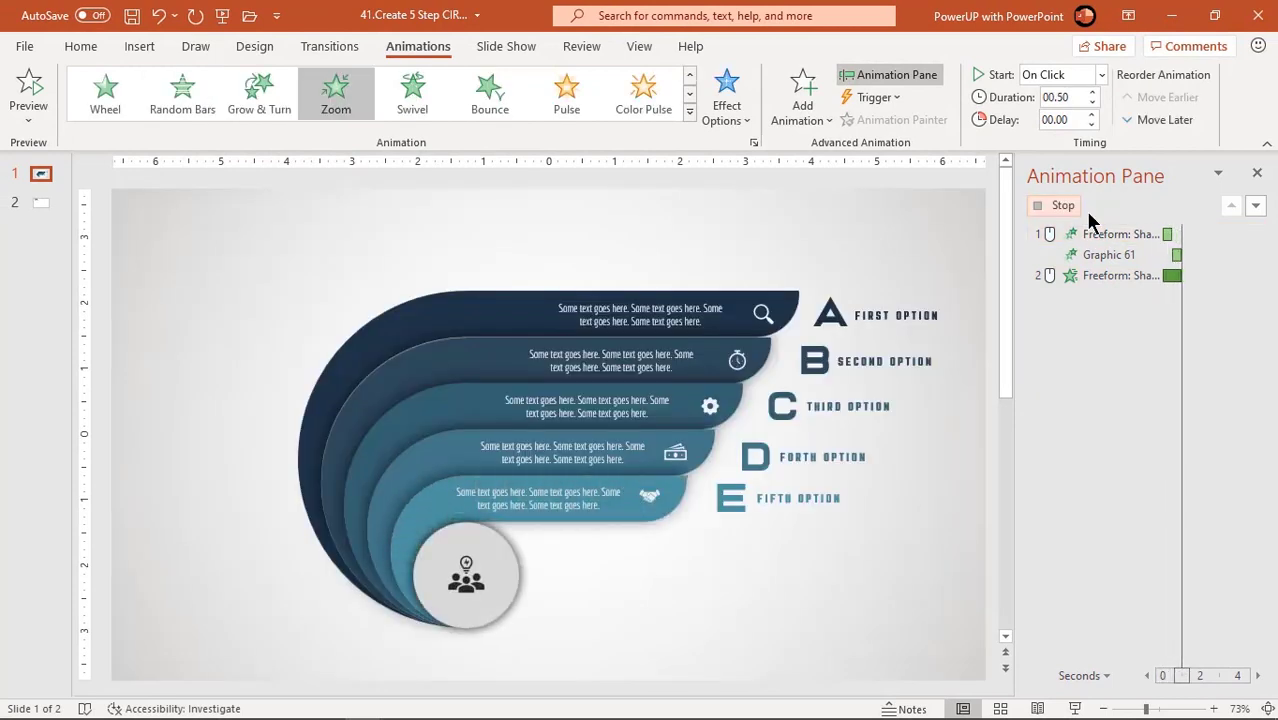
- Give the fifth band's text box, handshake icon, E and FIFTH OPTION a Zoom entrance starting After Previous
left_click(562, 493)
left_click(650, 497, "shift")
left_click(732, 498, "shift")
left_click(797, 498, "shift")
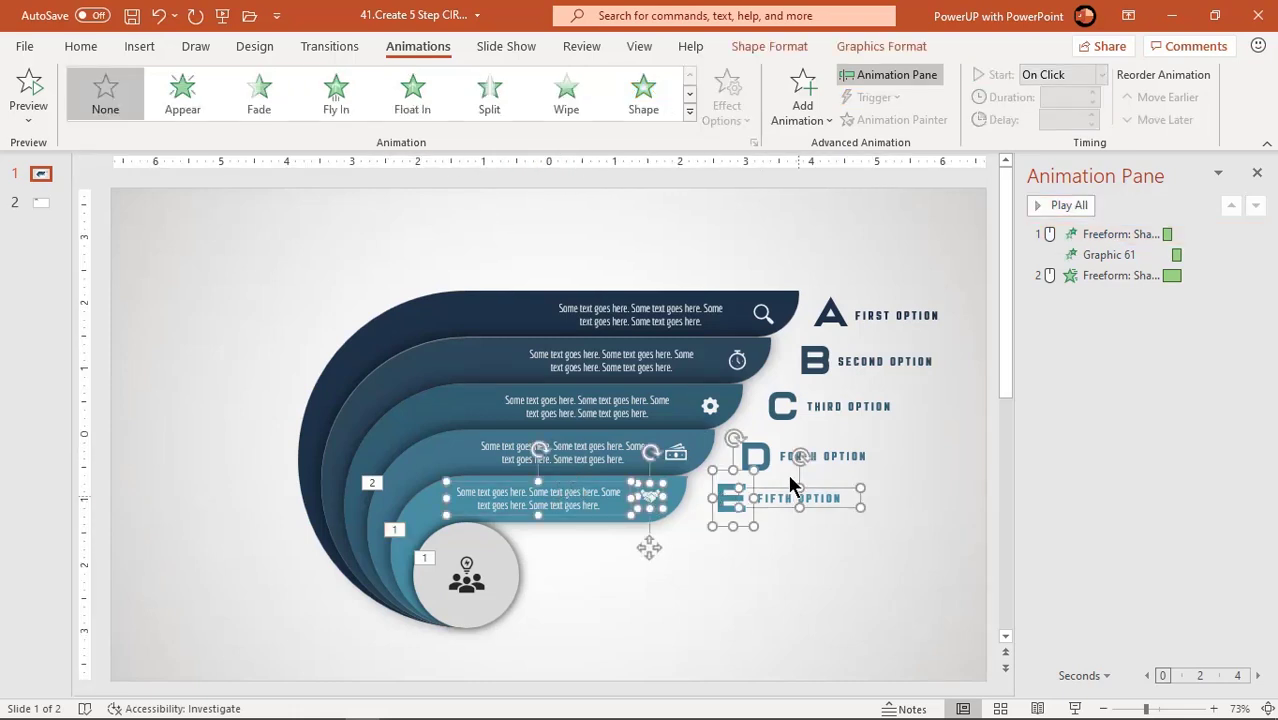
left_click(690, 112)
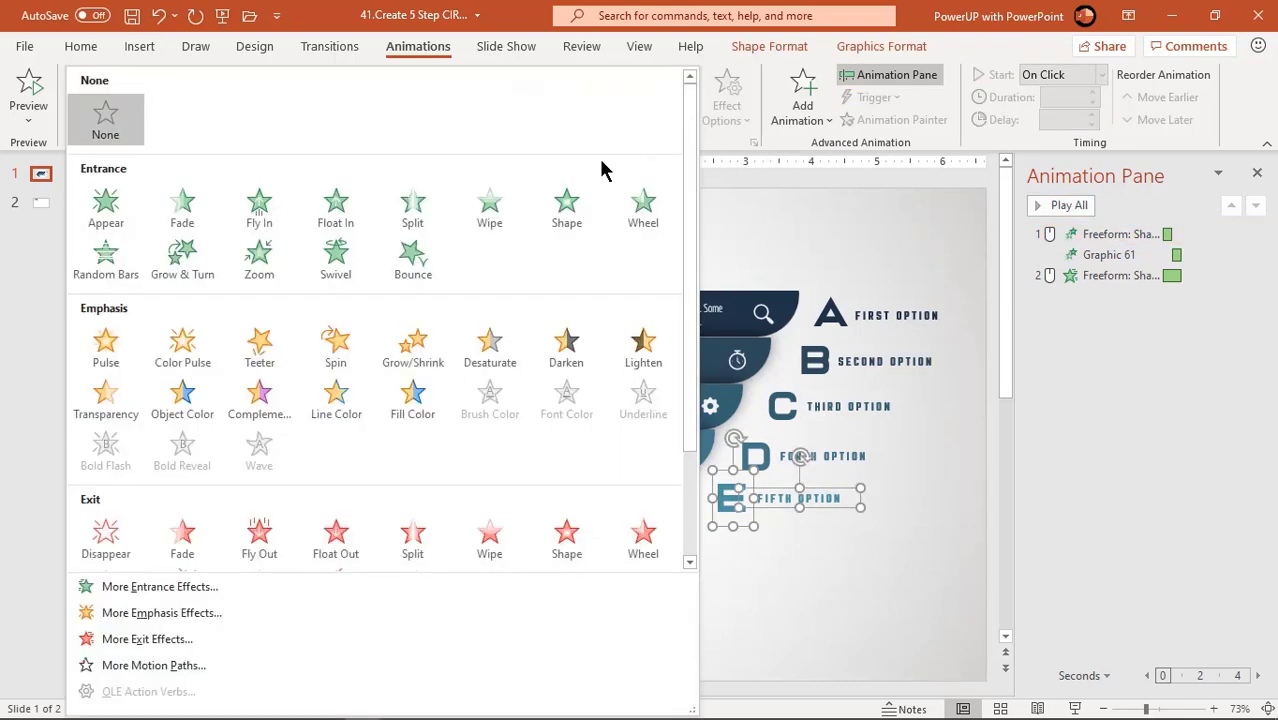
left_click(259, 262)
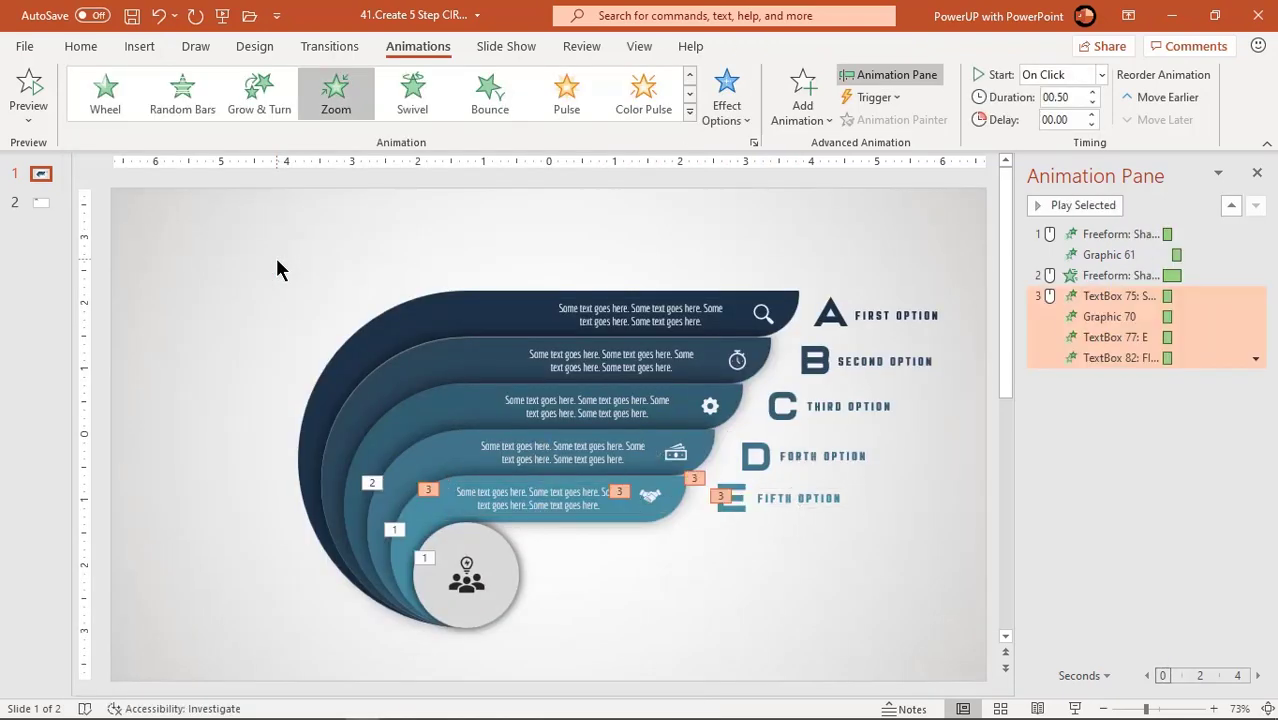
left_click(1104, 296)
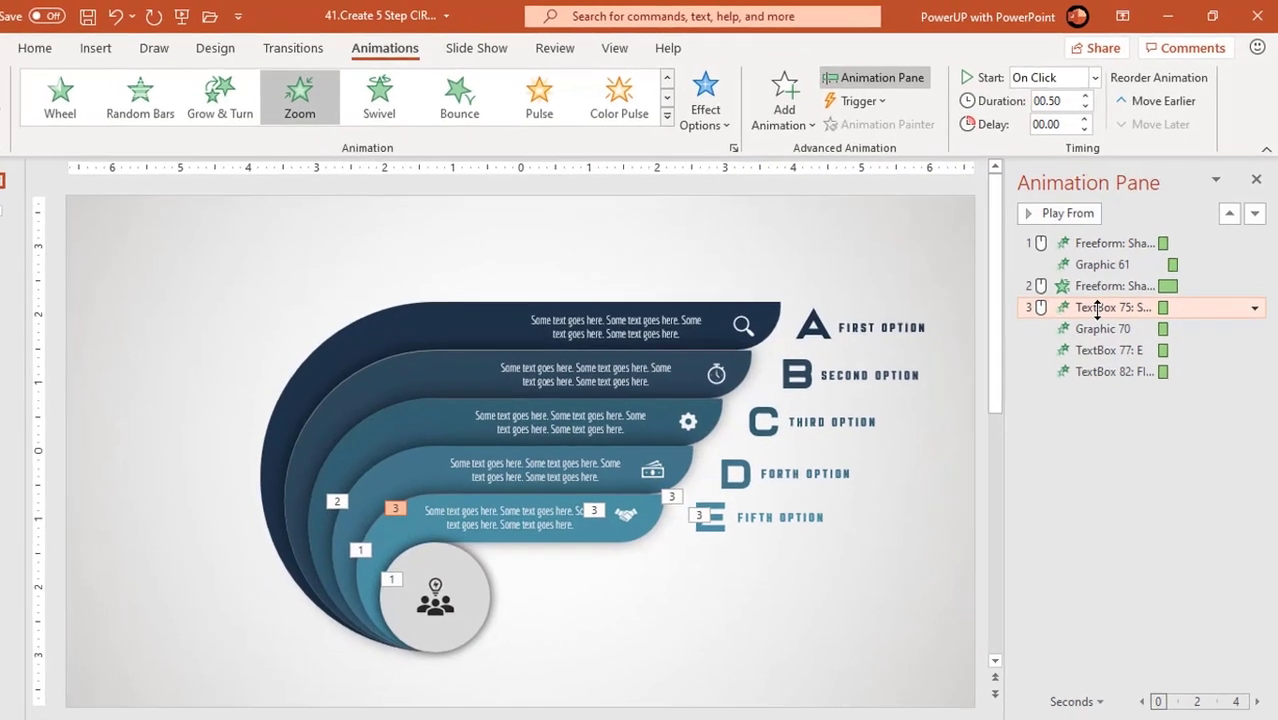
left_click(1096, 77)
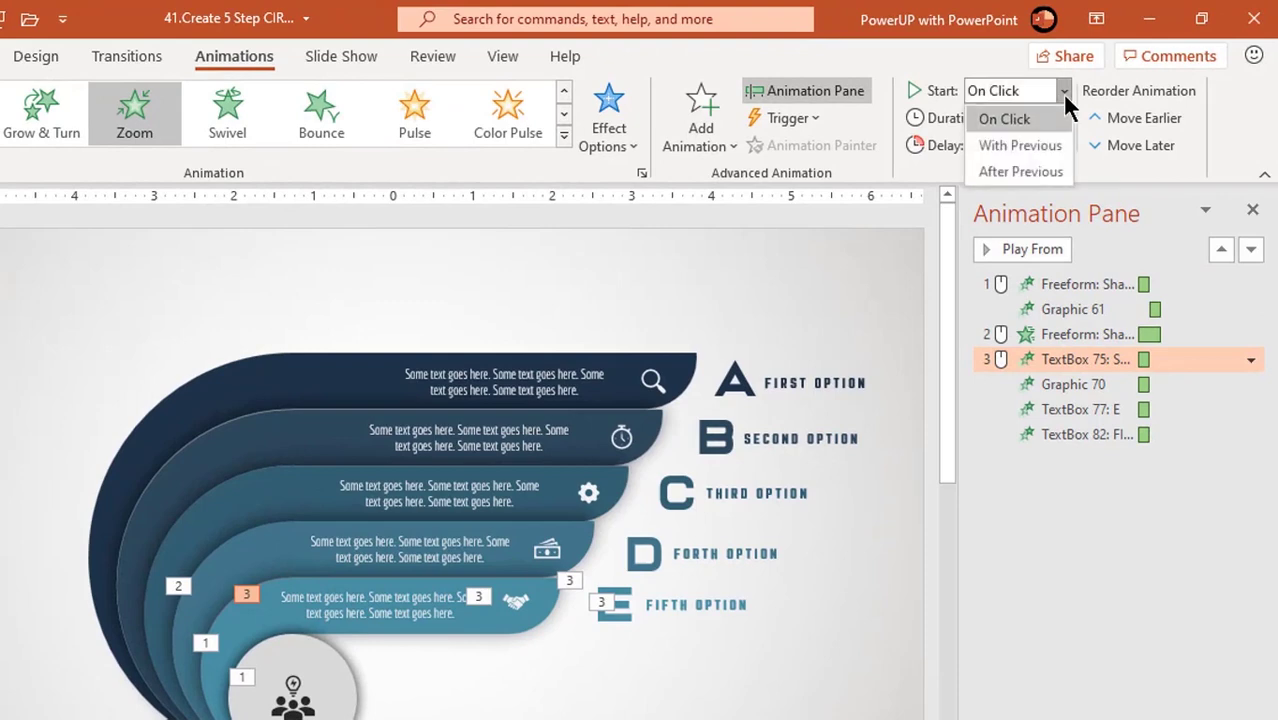
left_click(1020, 172)
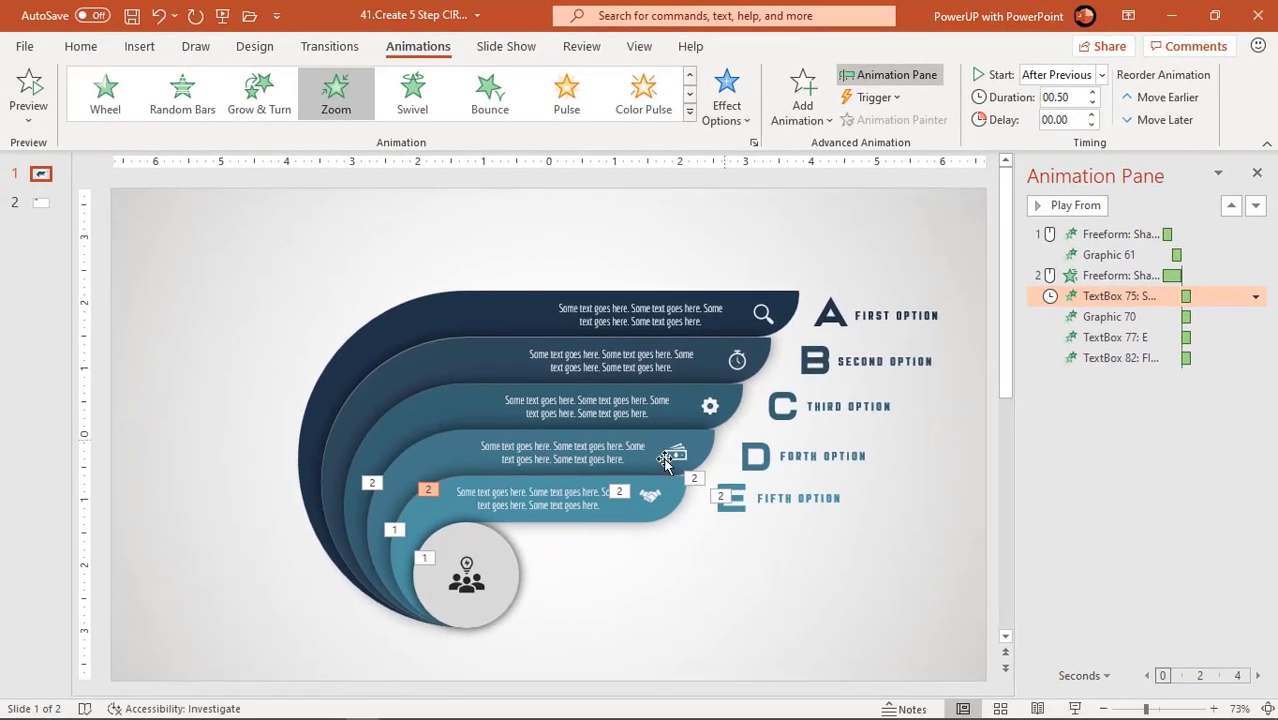
left_click(429, 513)
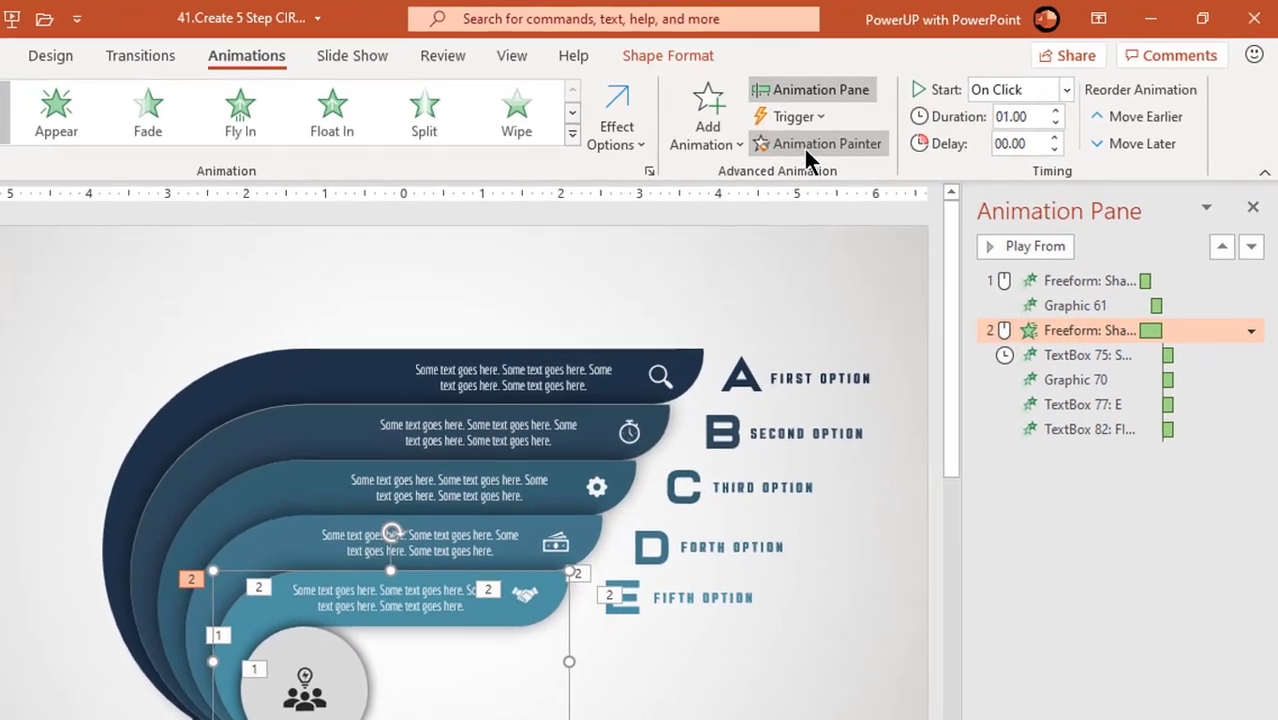
- Paint the Strips entrance onto the fourth band and select its text, money icon, D and FORTH OPTION
left_click(895, 120)
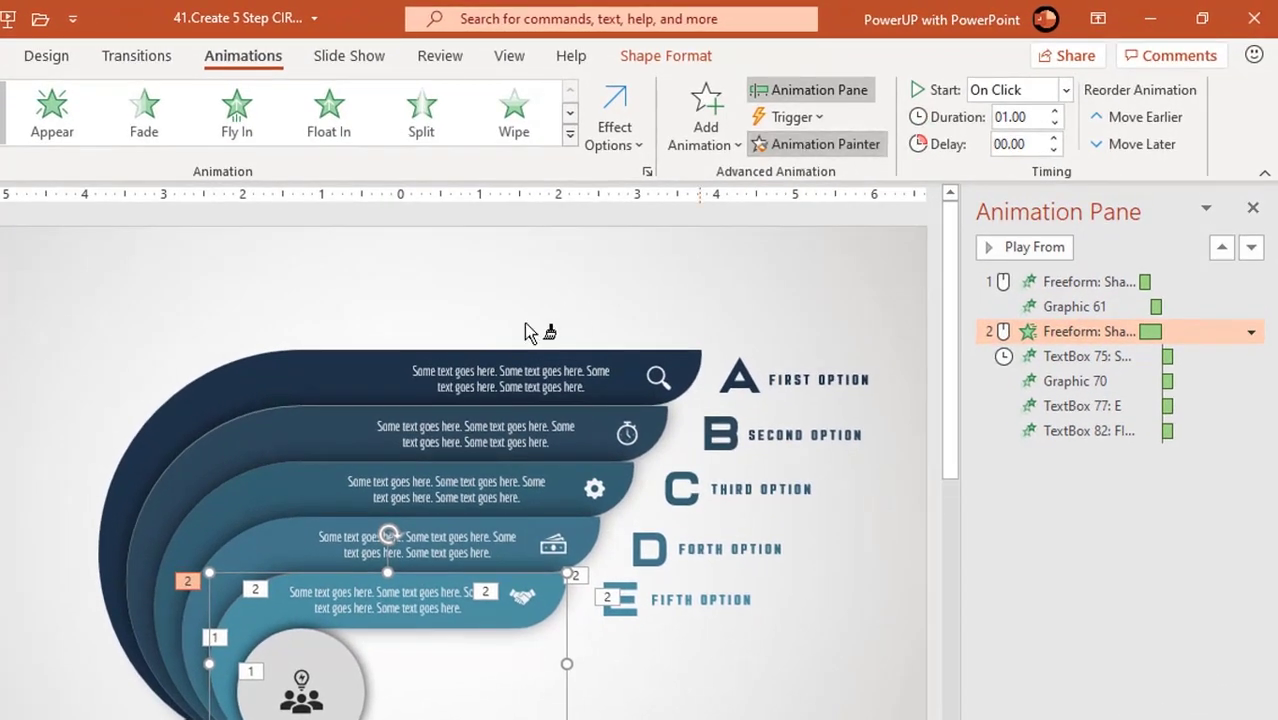
left_click(277, 536)
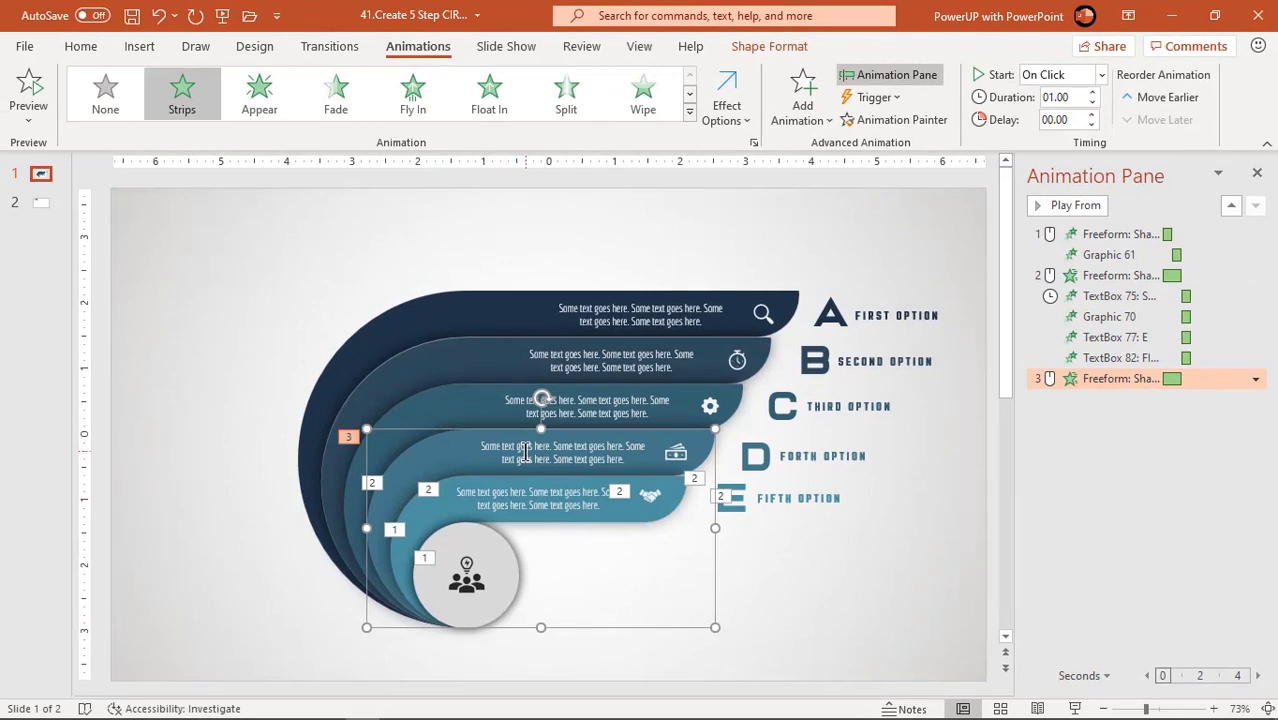
left_click(529, 445)
left_click(531, 440)
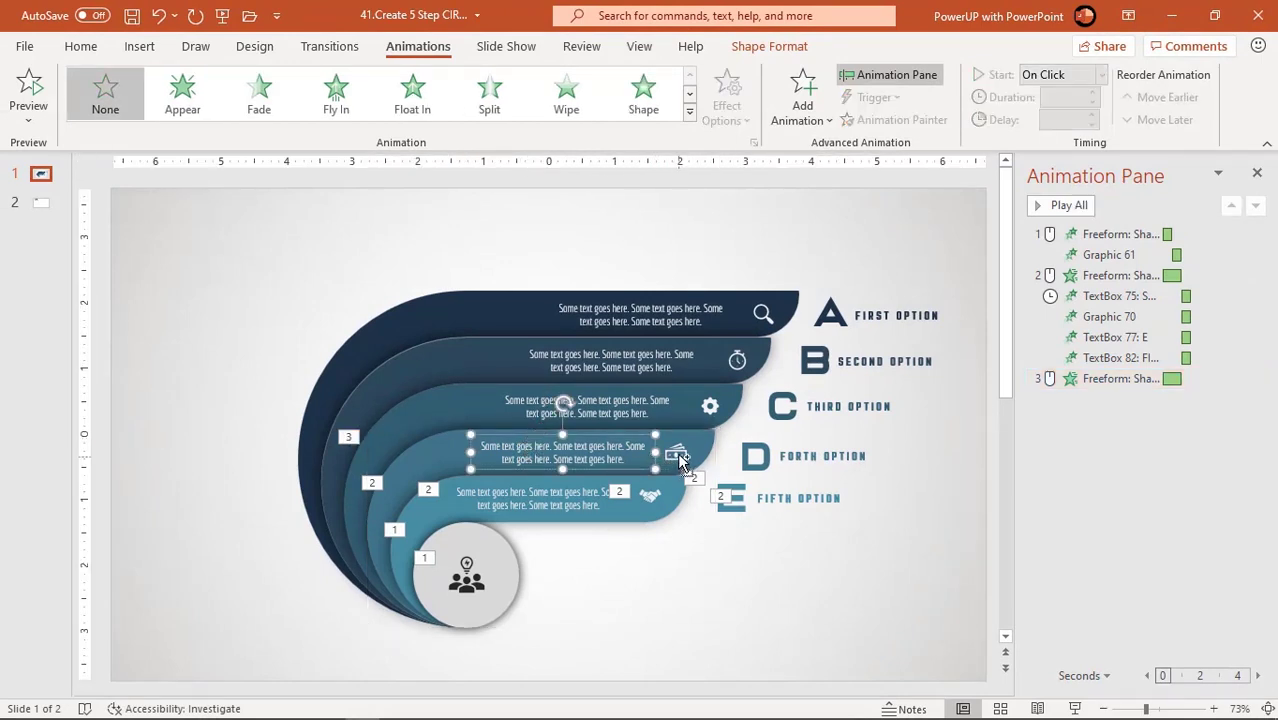
left_click(680, 458, "shift")
left_click(758, 455, "shift")
left_click(810, 451, "shift")
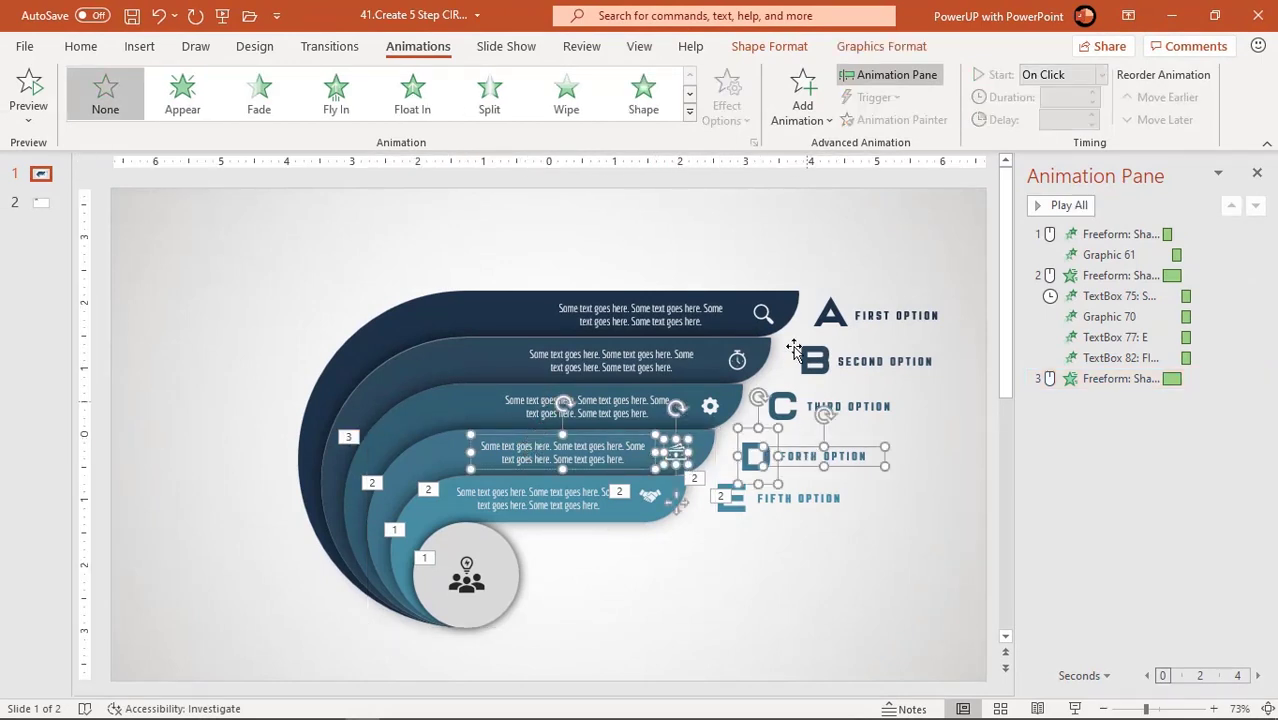
- Give those fourth-band items a Zoom entrance starting After Previous
left_click(689, 114)
left_click(262, 252)
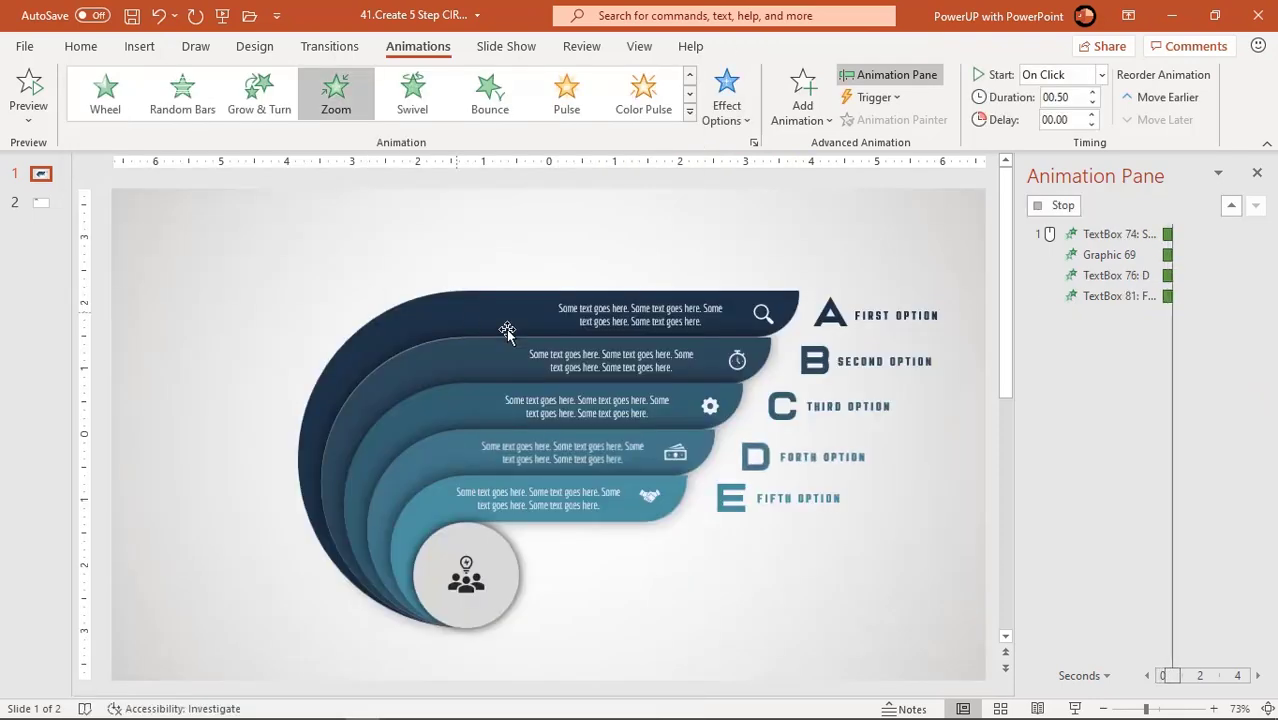
left_click(1095, 400)
left_click(1100, 78)
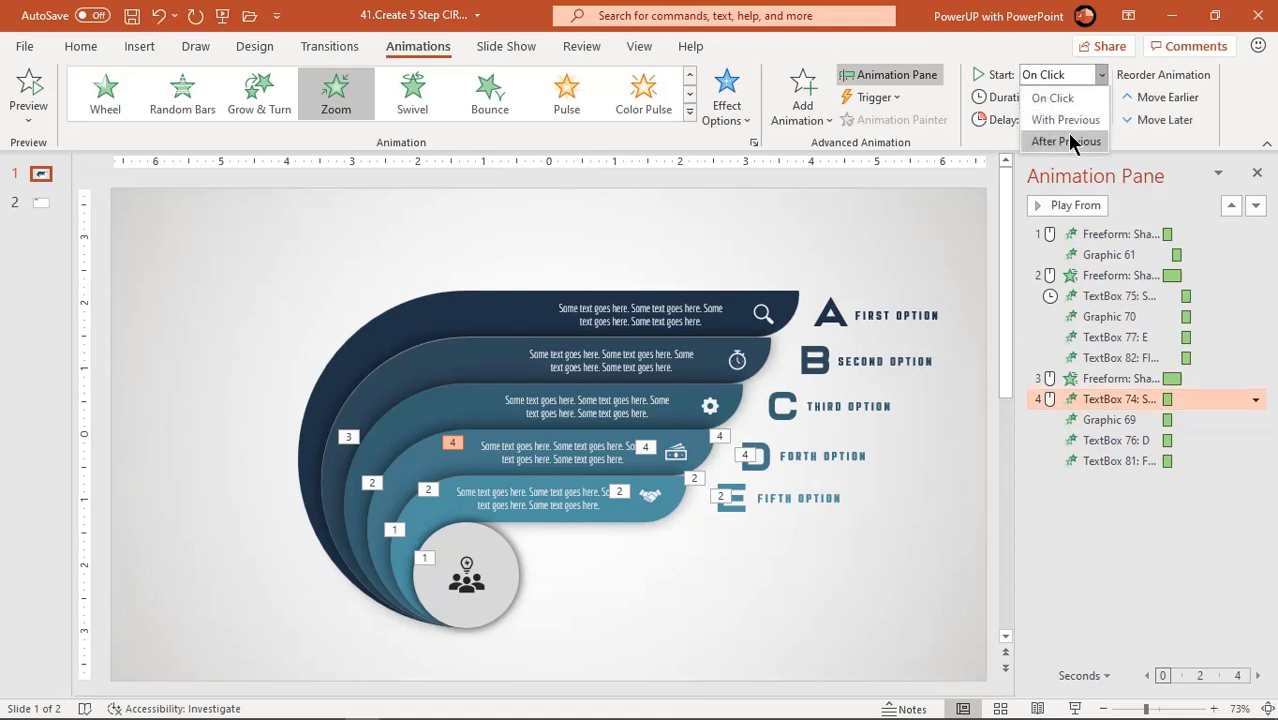
left_click(1070, 140)
left_click(478, 437)
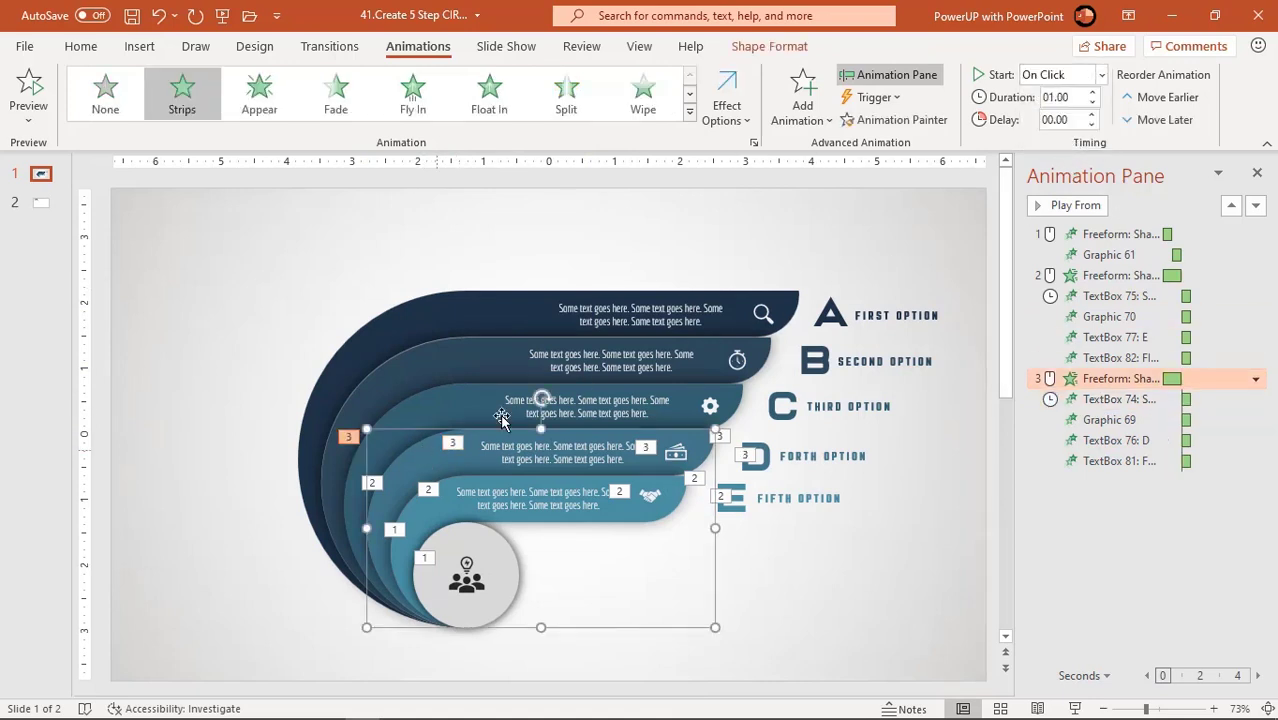
- Paint the Strips entrance onto the third band and select its text, gear, C and THIRD OPTION
left_click(893, 120)
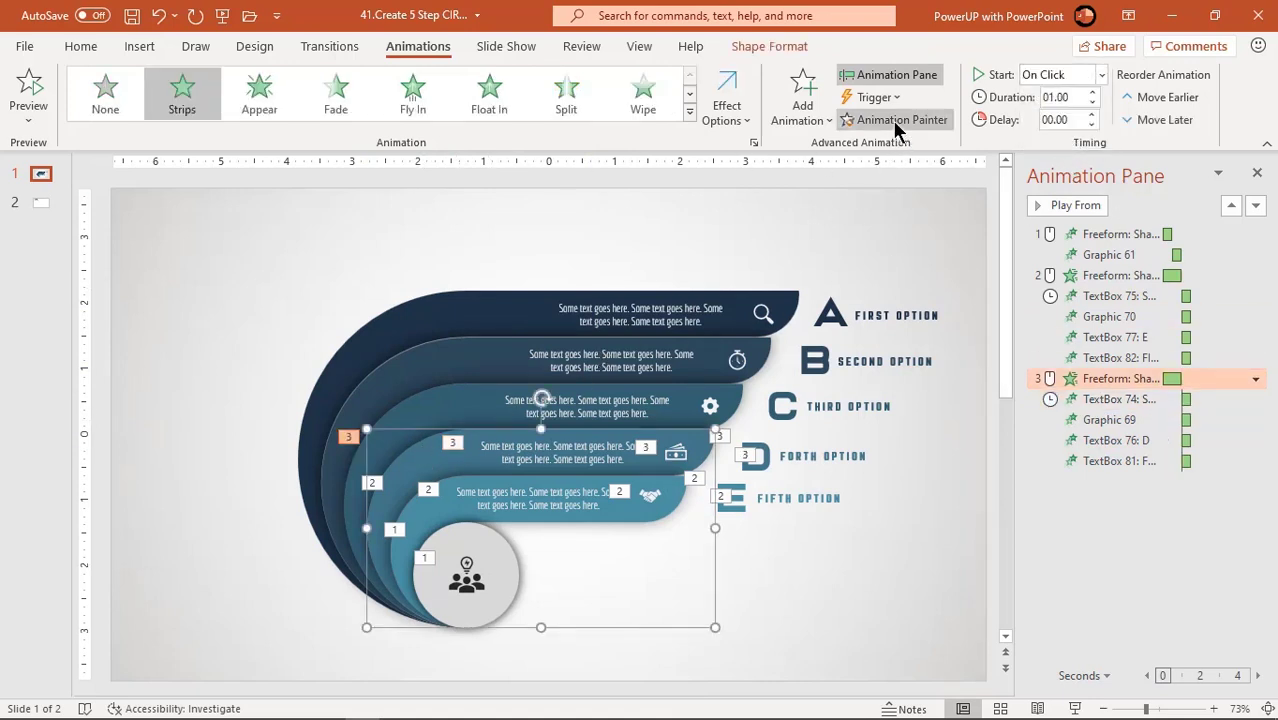
left_click(461, 399)
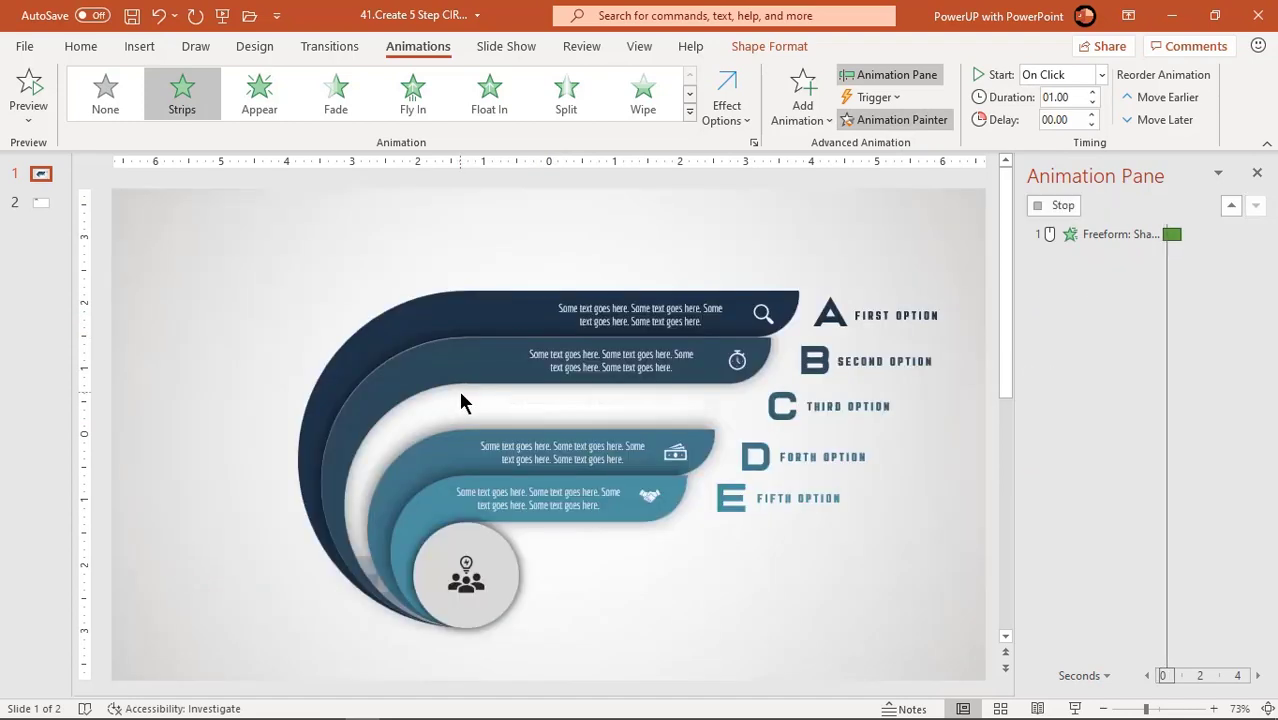
left_click(547, 392)
left_click(712, 405, "shift")
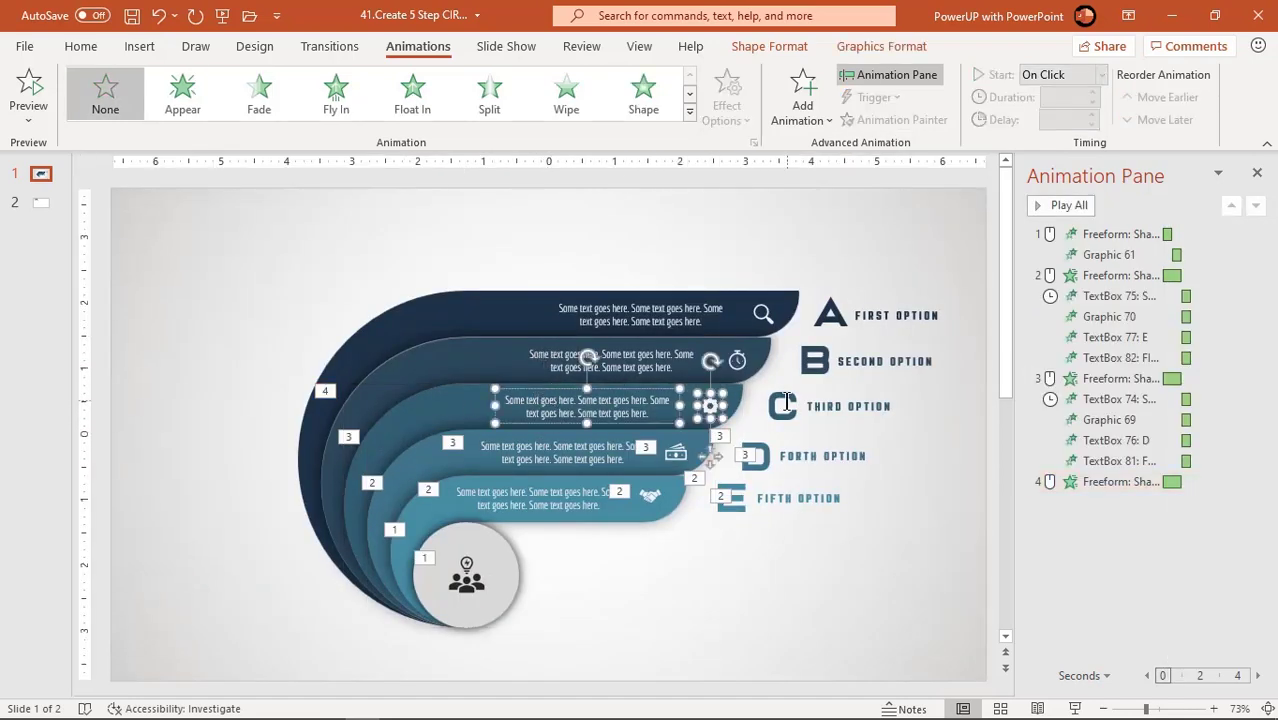
left_click(783, 405, "shift")
left_click(834, 404, "shift")
- Give the third band's items a Zoom entrance starting After Previous
left_click(689, 111)
left_click(271, 278)
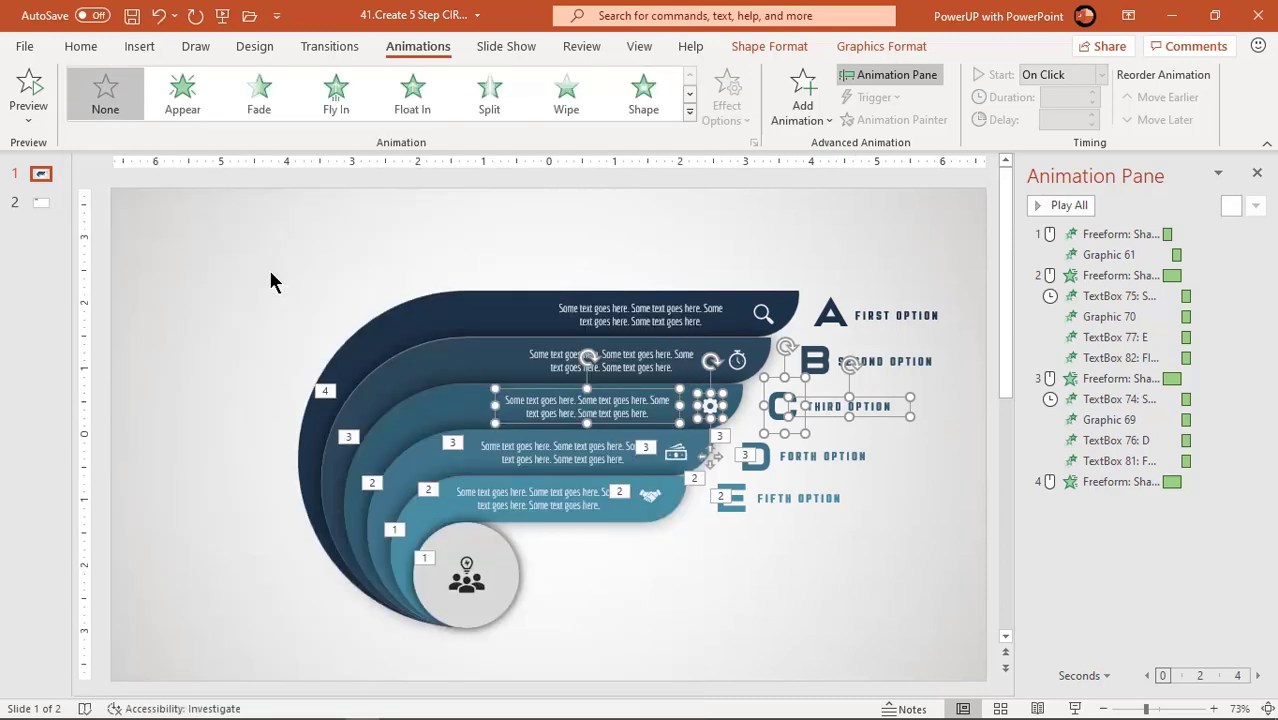
left_click(1101, 74)
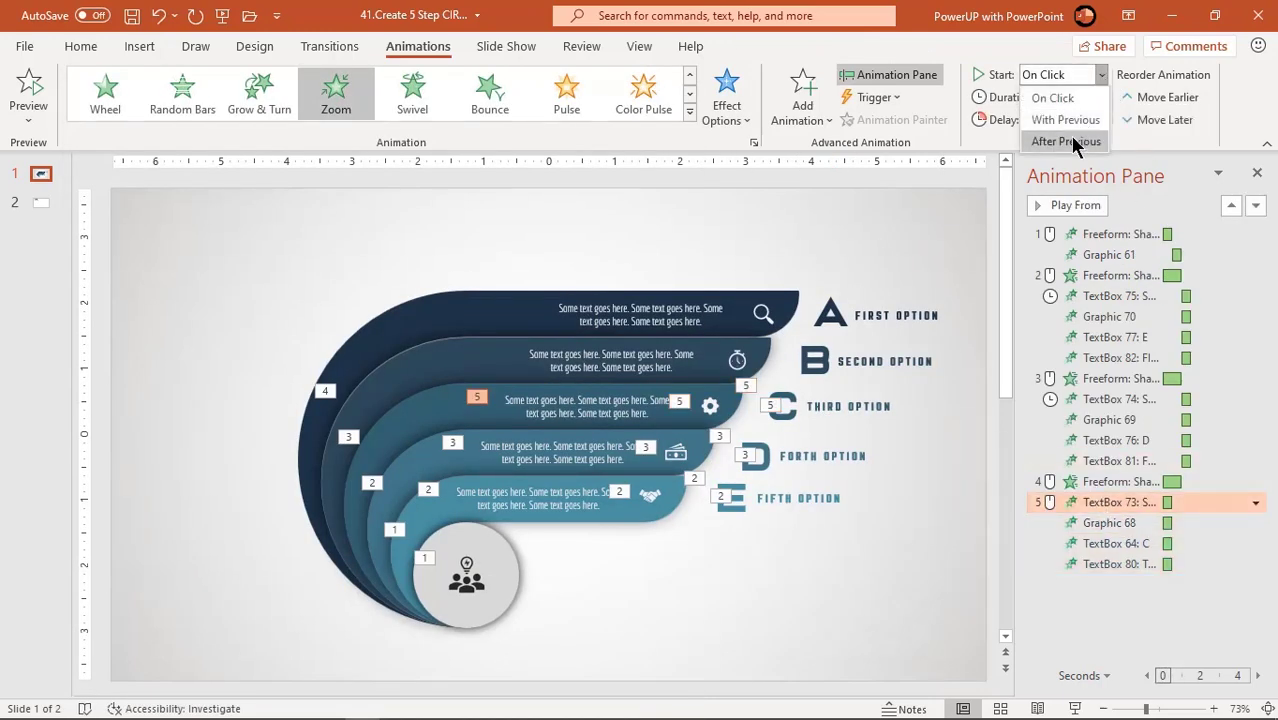
left_click(1040, 137)
- Paint the Strips entrance onto the second band and select its text box and stopwatch icon
left_click(452, 392)
left_click(461, 350)
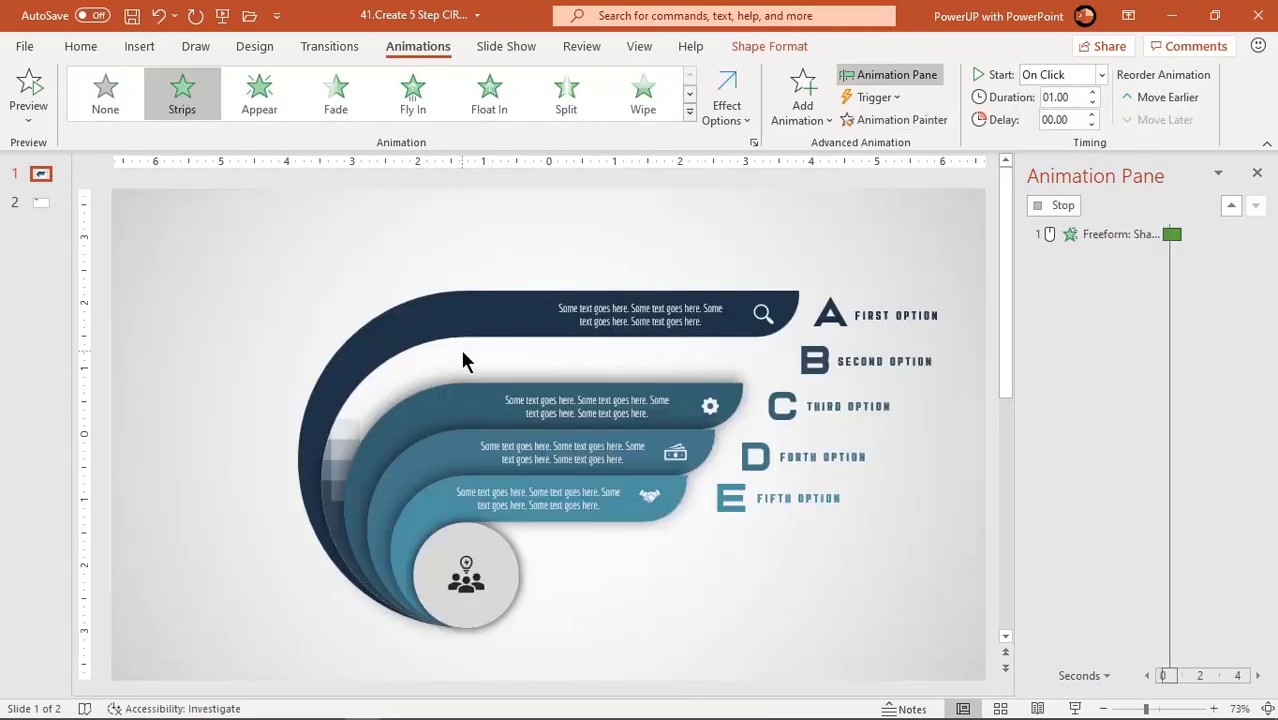
left_click(591, 347)
left_click(737, 360, "shift")
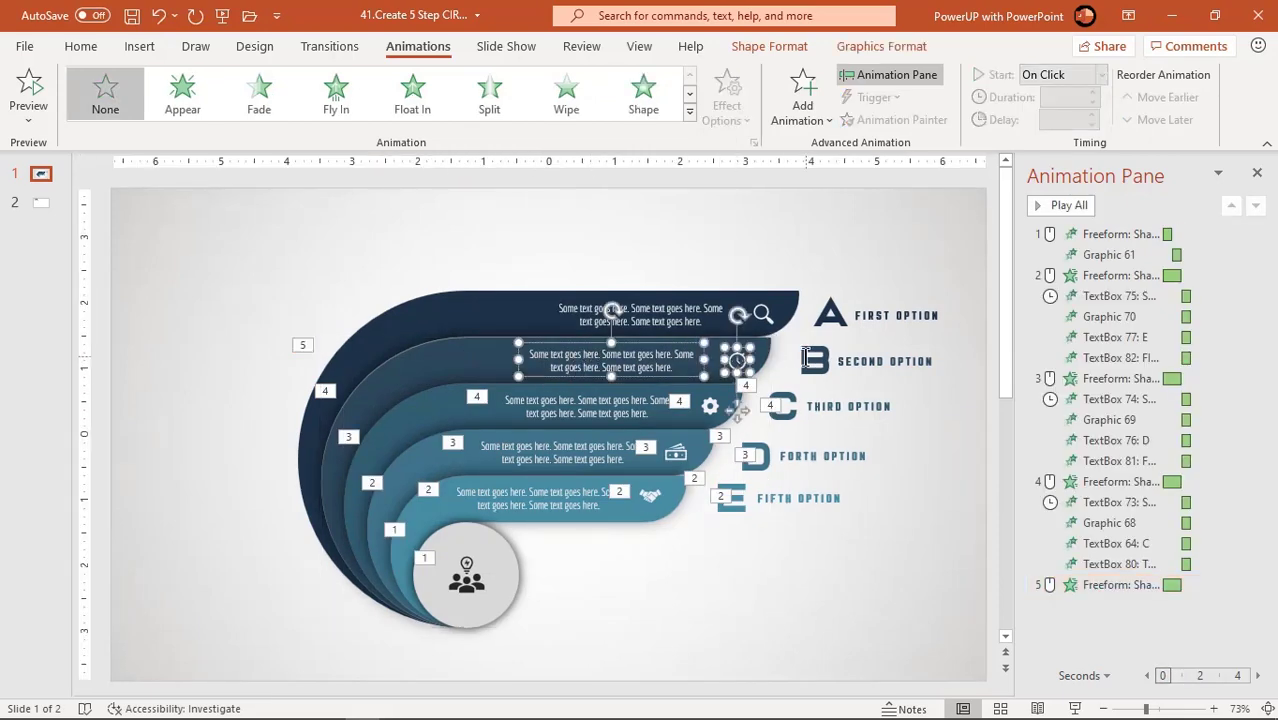
- Add B and SECOND OPTION to the selection and make the second band's items zoom in After Previous
left_click(815, 360, "shift")
left_click(876, 358, "shift")
left_click(689, 111)
left_click(285, 258)
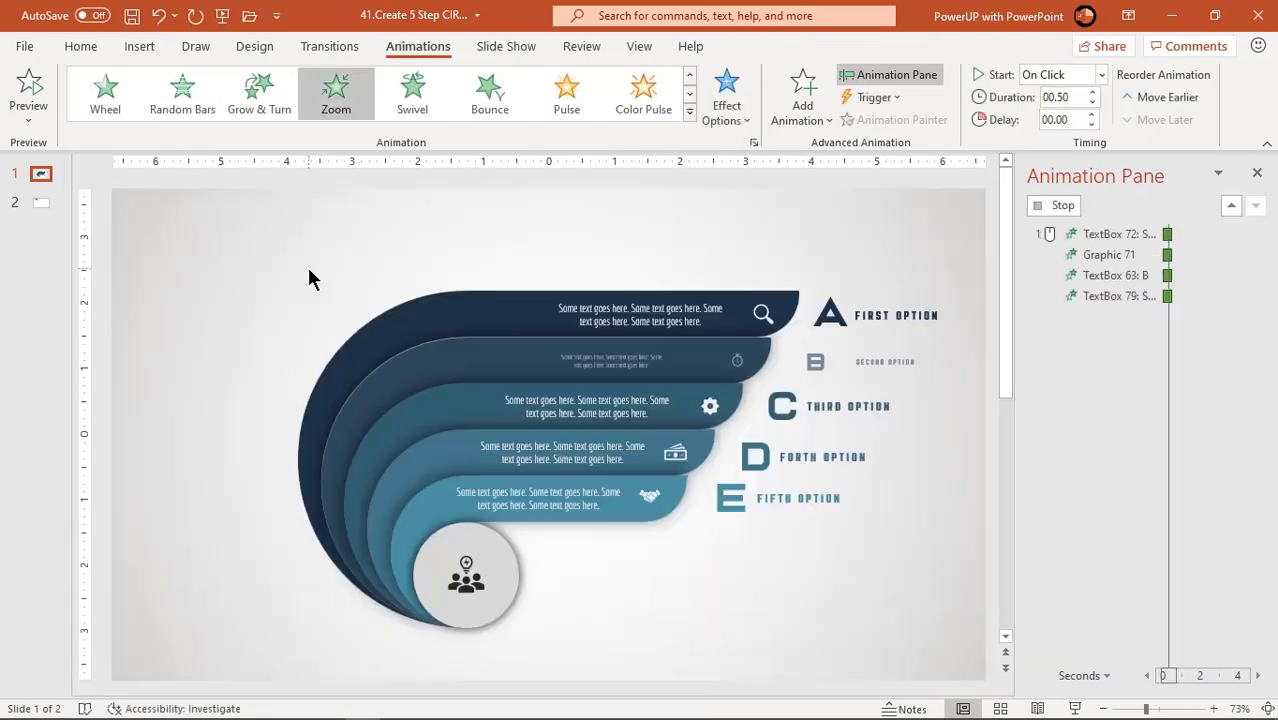
left_click(1100, 75)
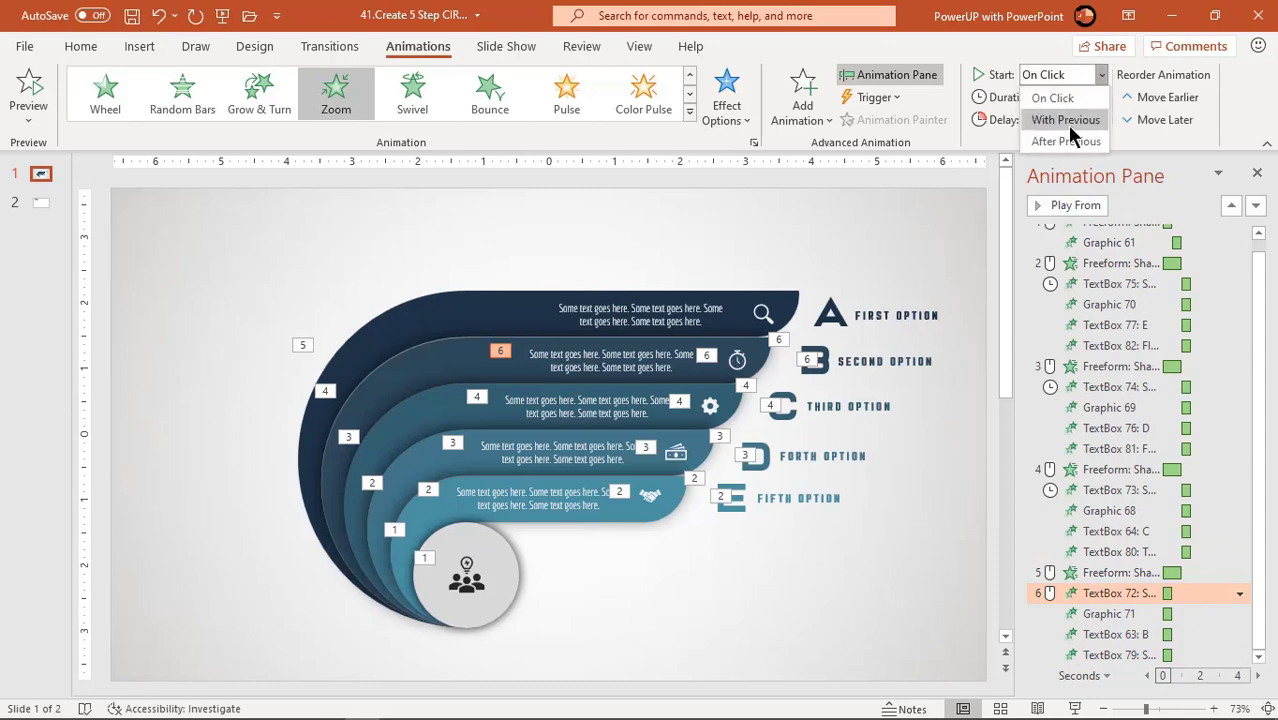
left_click(1060, 137)
- Copy the second band's Strips entrance onto the top dark band
left_click(419, 365)
left_click(888, 120)
left_click(449, 300)
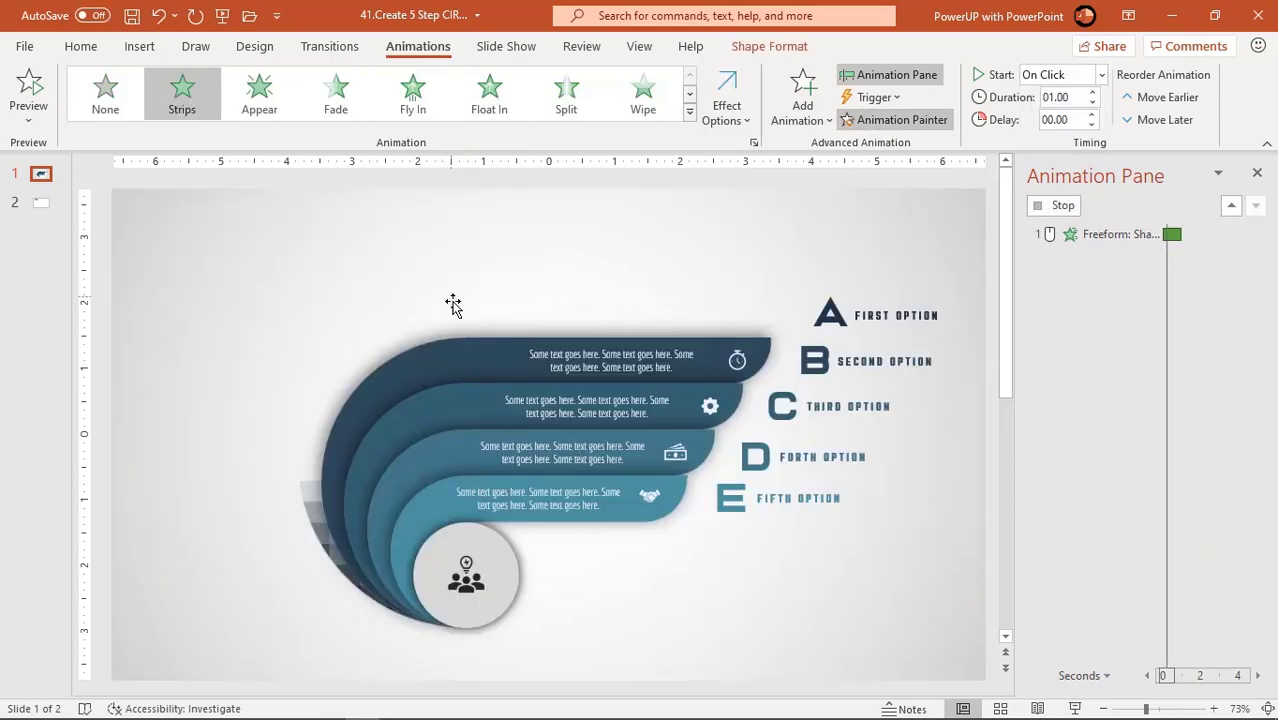
- Make the top band's text, search icon, A and FIRST OPTION zoom in After Previous
left_click(628, 308)
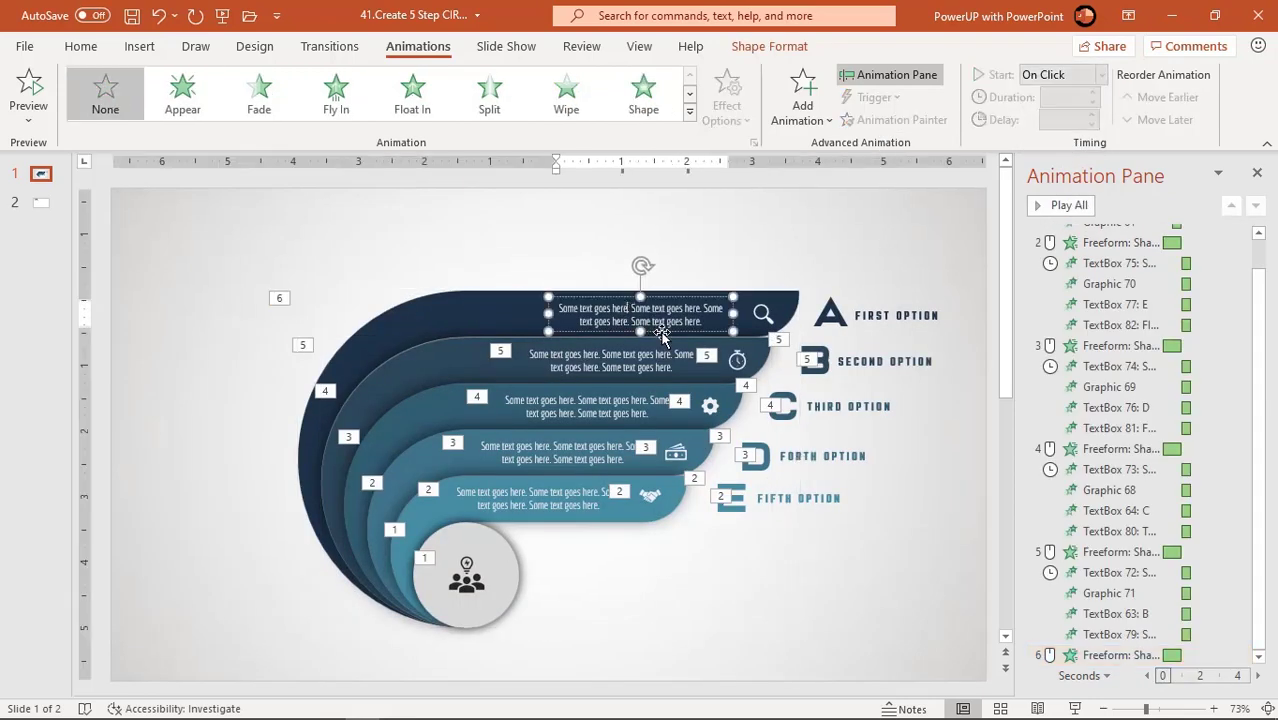
left_click(762, 313, "shift")
left_click(830, 313, "shift")
left_click(897, 315, "shift")
left_click(689, 112)
left_click(285, 250)
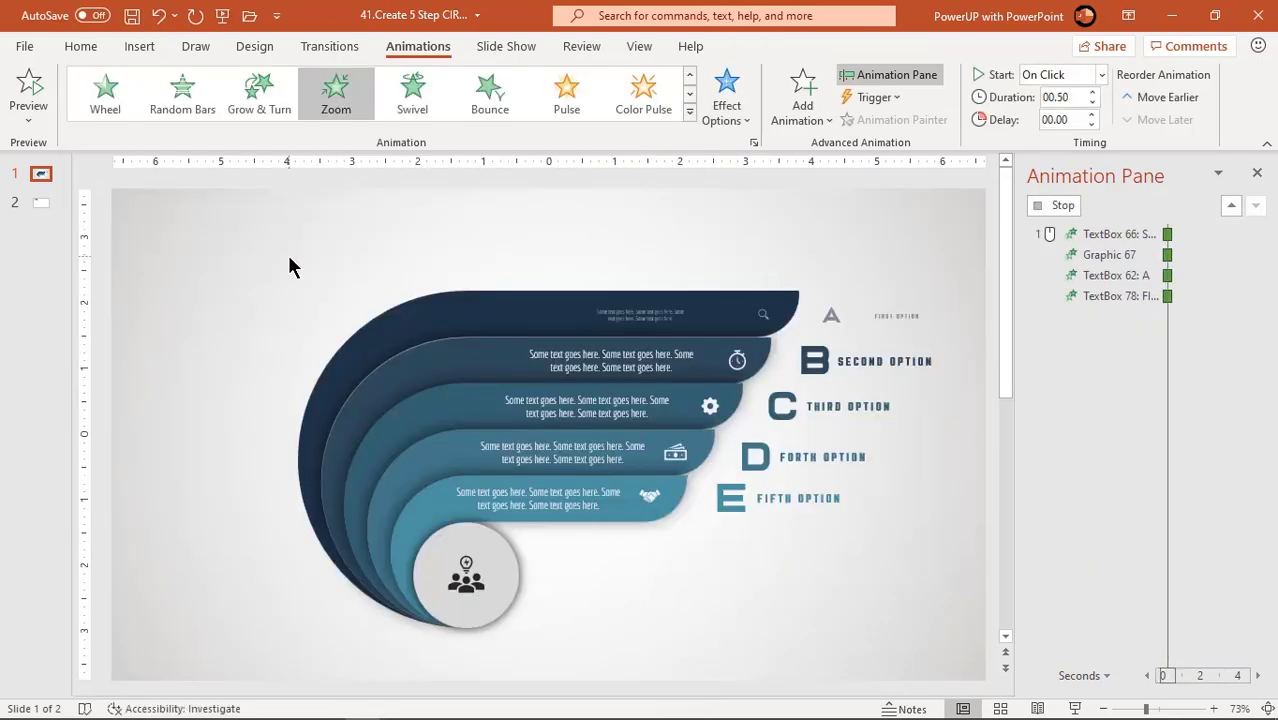
left_click(1062, 74)
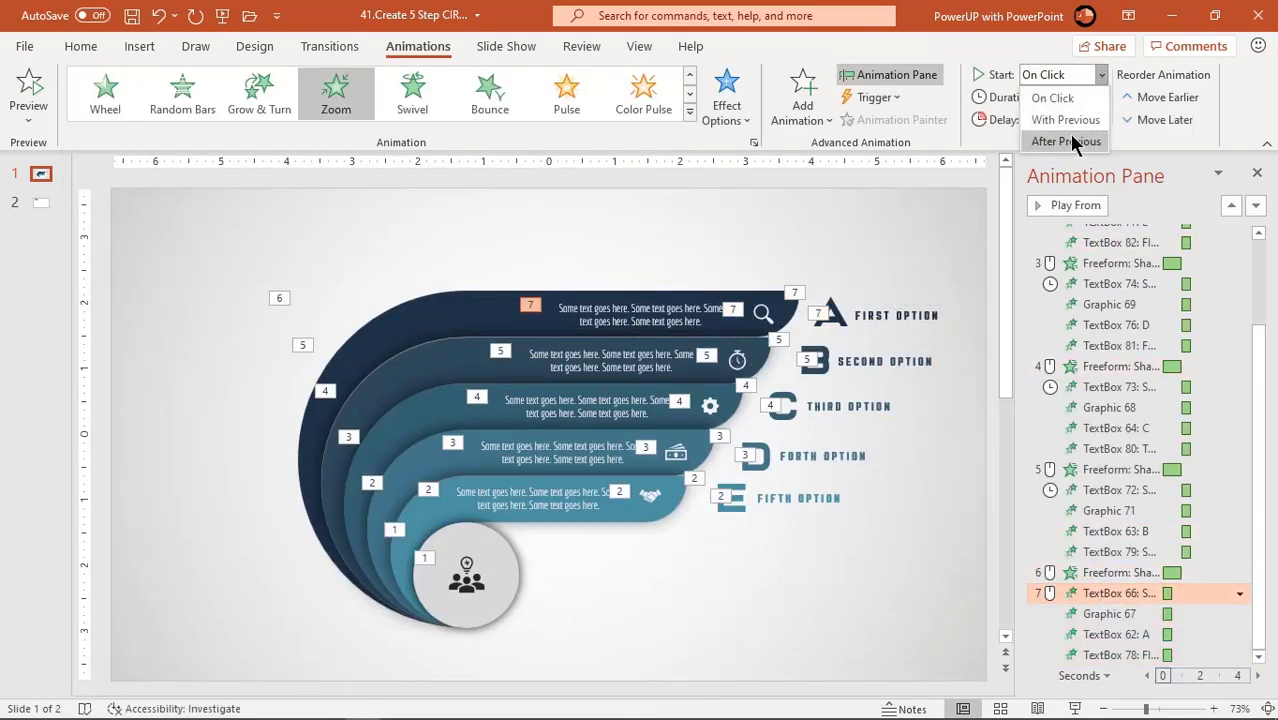
left_click(1069, 134)
- Close the Animation Pane, copy slide 2's title onto slide 1, and start the slide show
left_click(1228, 228)
left_click(1257, 172)
left_click(47, 218)
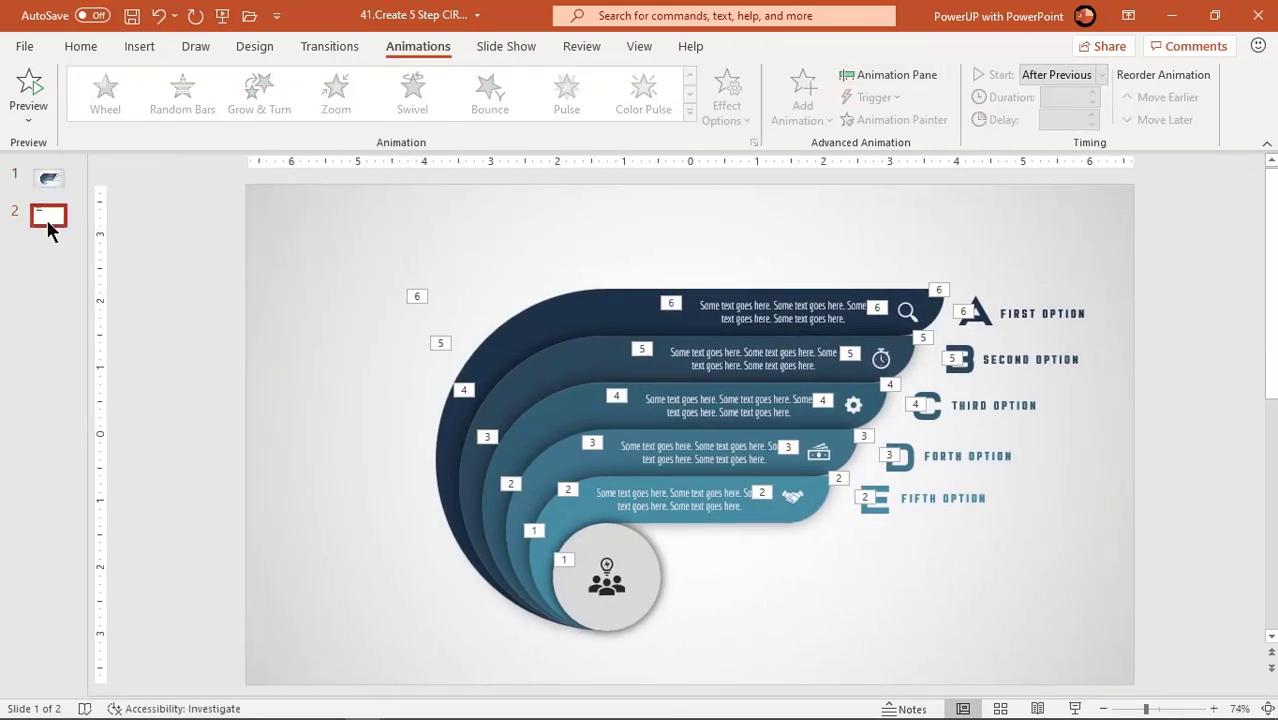
left_click(345, 315)
key("ctrl+c")
left_click(45, 180)
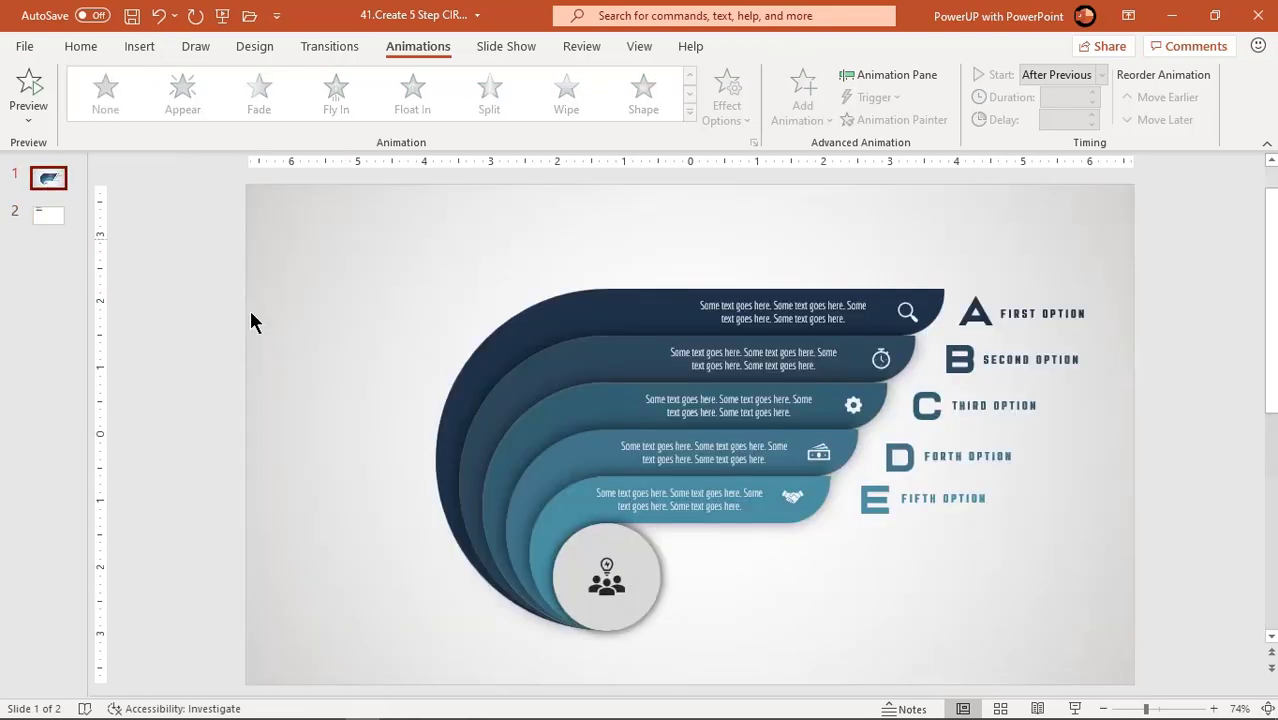
key("ctrl+v")
left_click(300, 444)
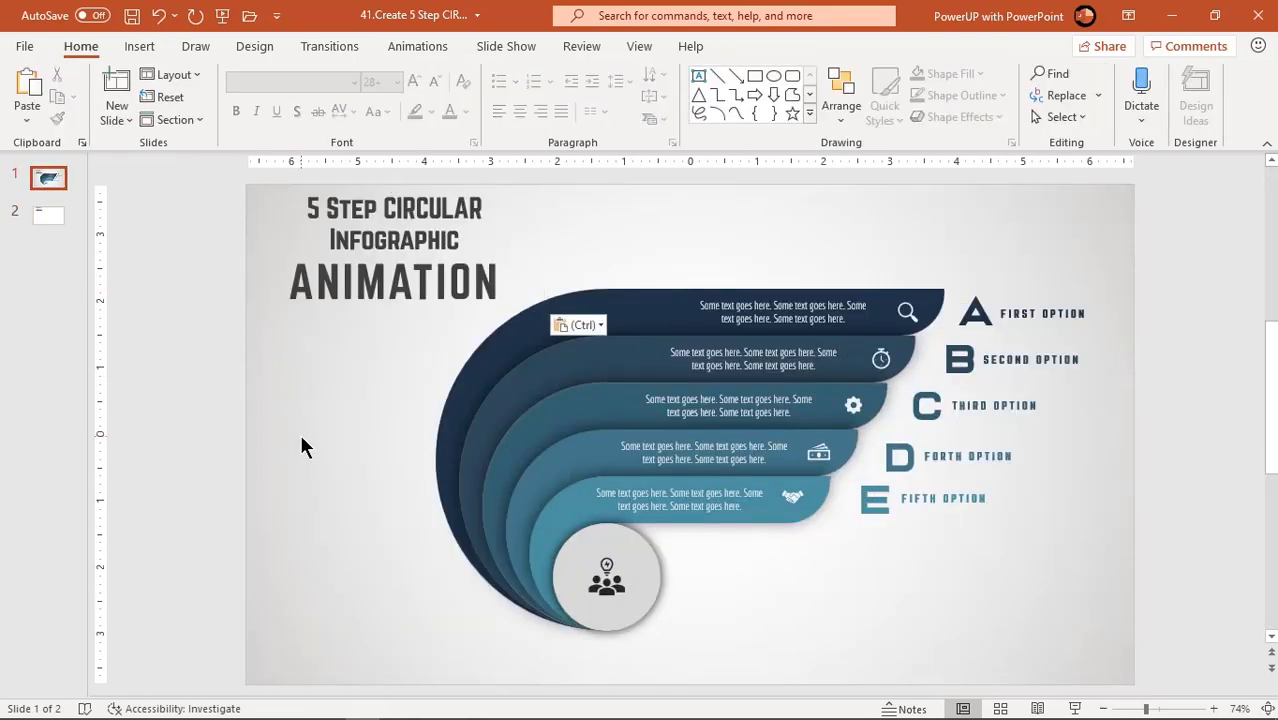
key("F5")
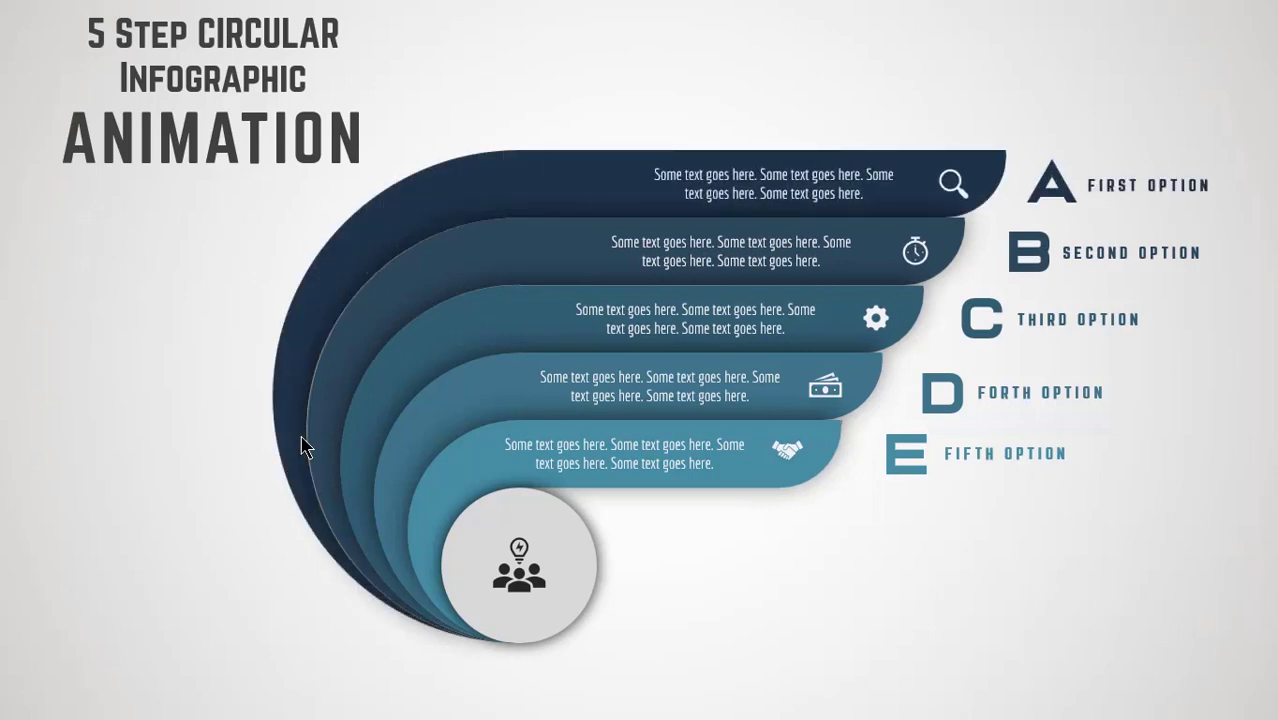
key("Escape")
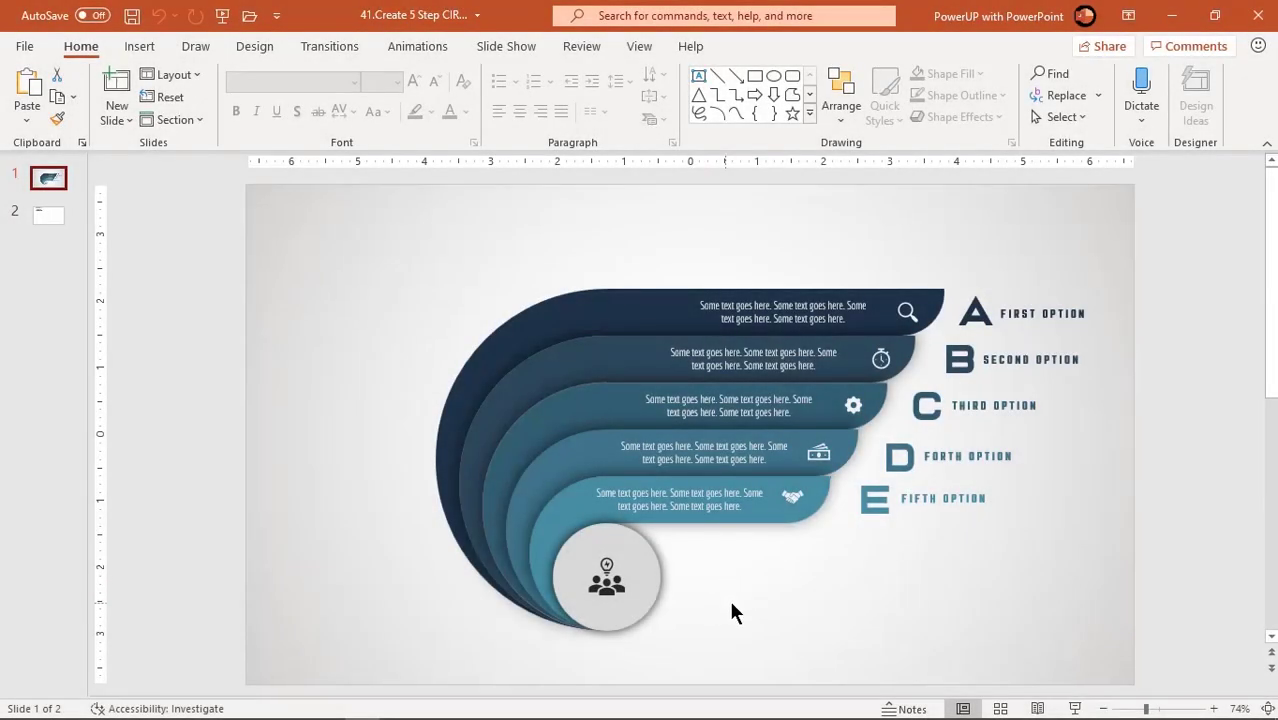
- Show the Animation Pane and select the grey circle with its people icon
left_click(420, 50)
left_click(882, 76)
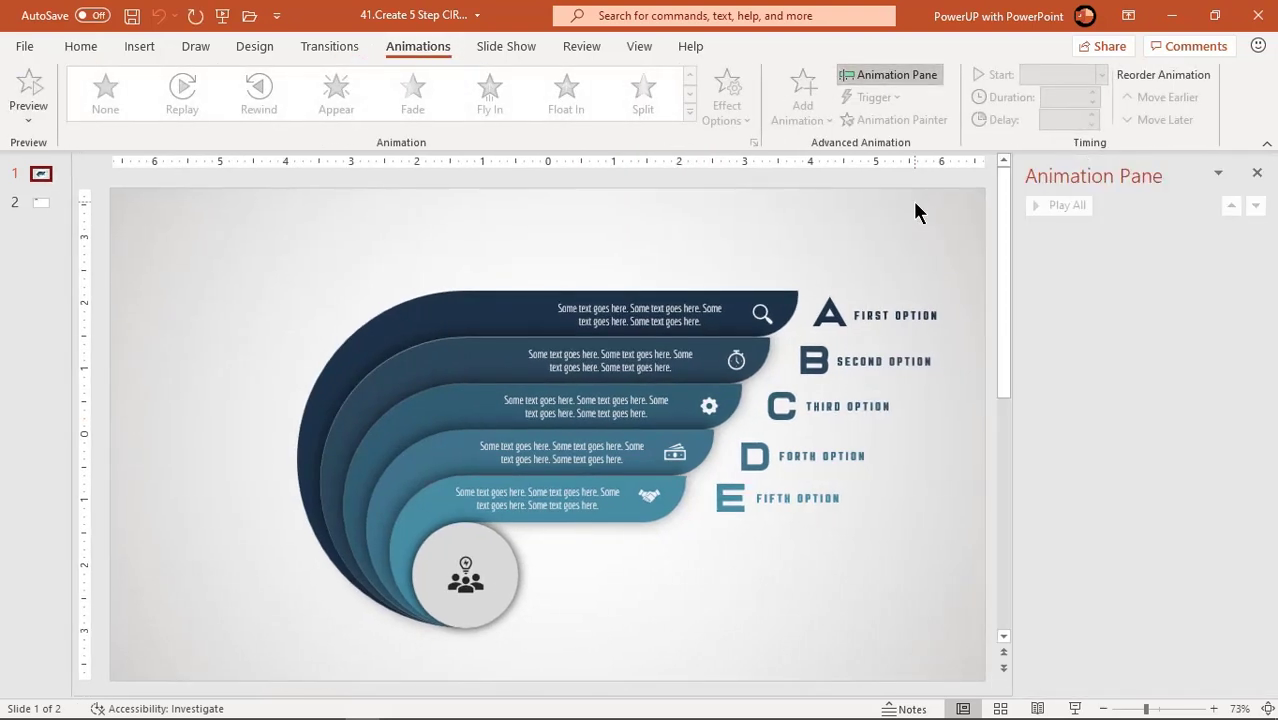
left_click(480, 538)
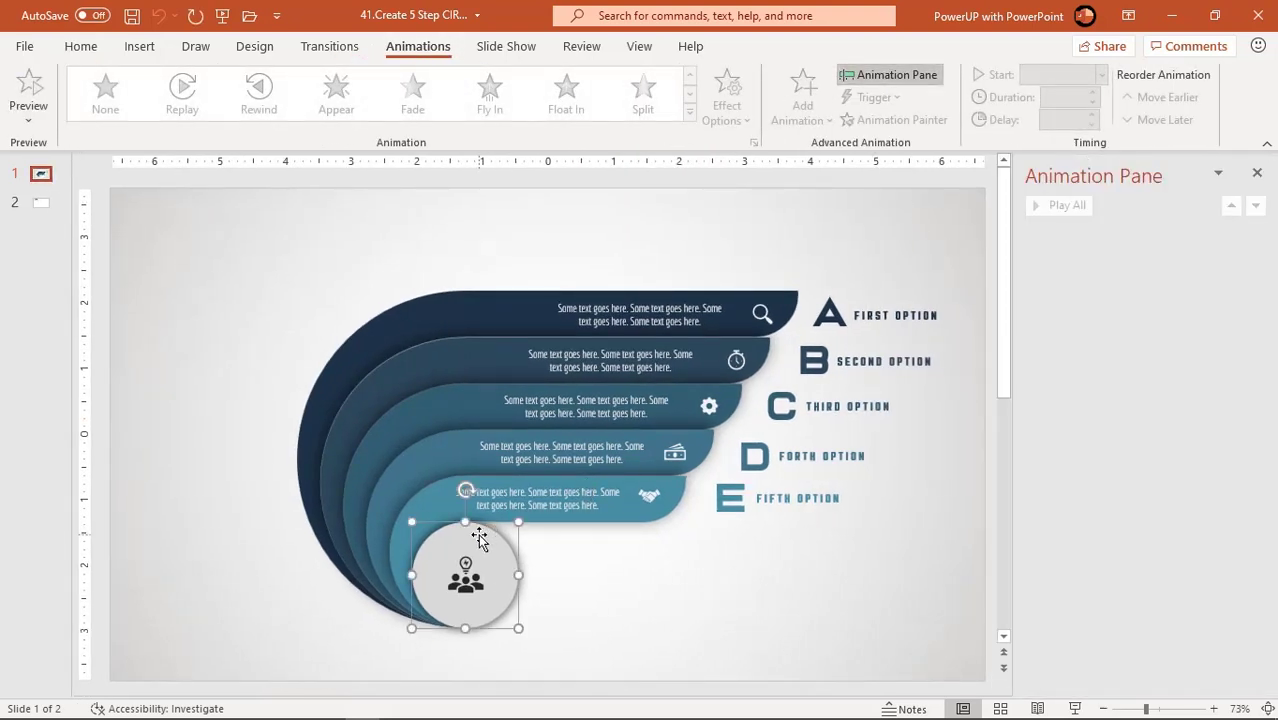
left_click(465, 567)
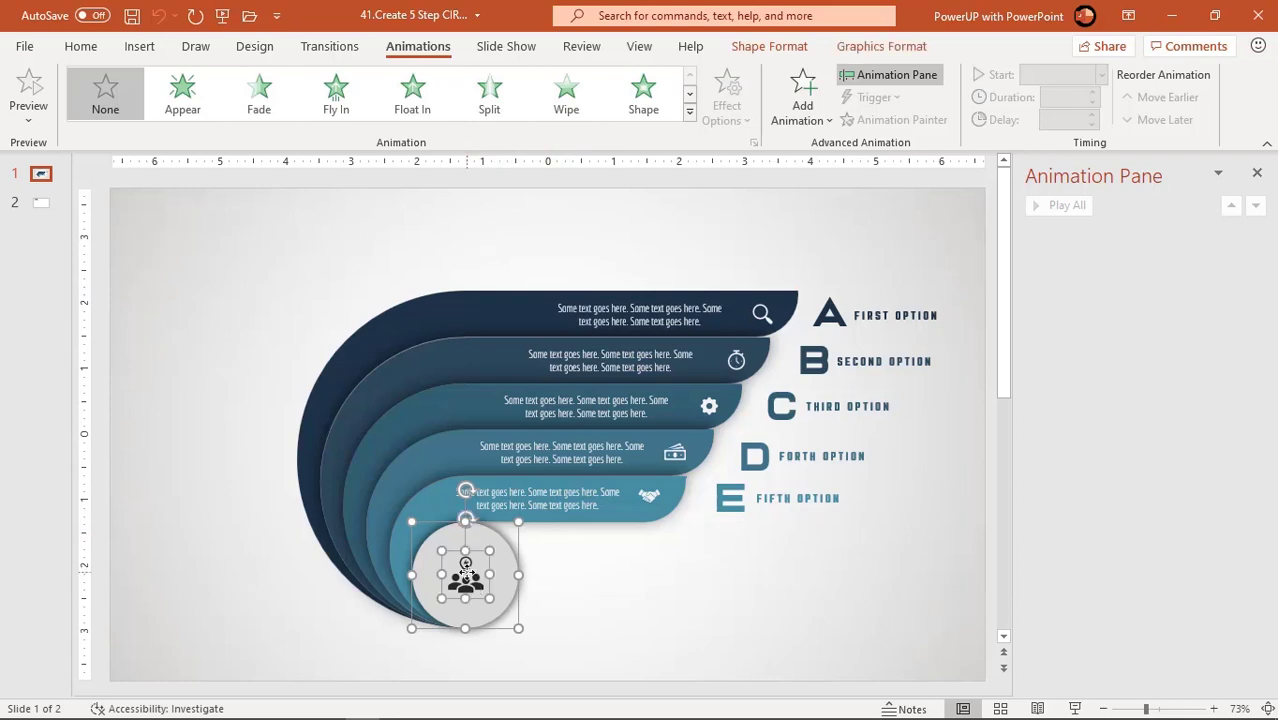
- Apply Zoom to both, delaying Graphic 61's zoom by 0.50 seconds
left_click(689, 112)
left_click(276, 256)
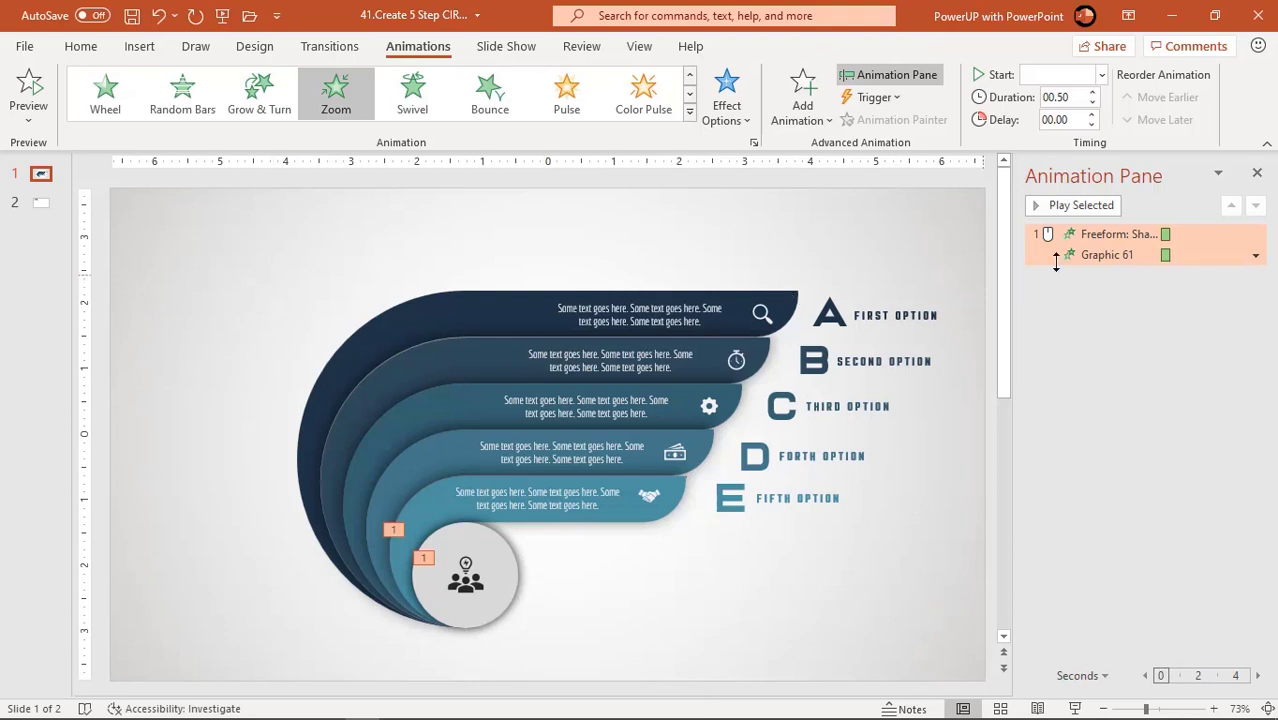
left_click(1107, 250)
left_click(1092, 111)
left_click(1092, 111)
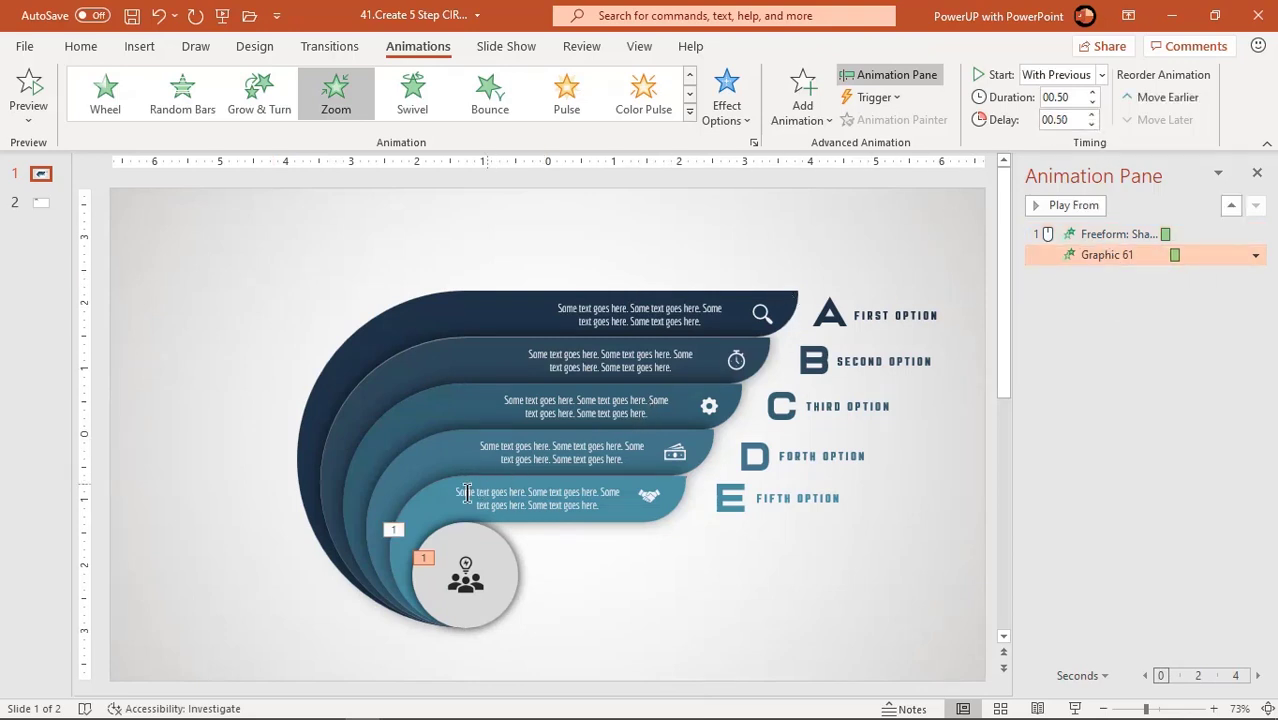
left_click(425, 505)
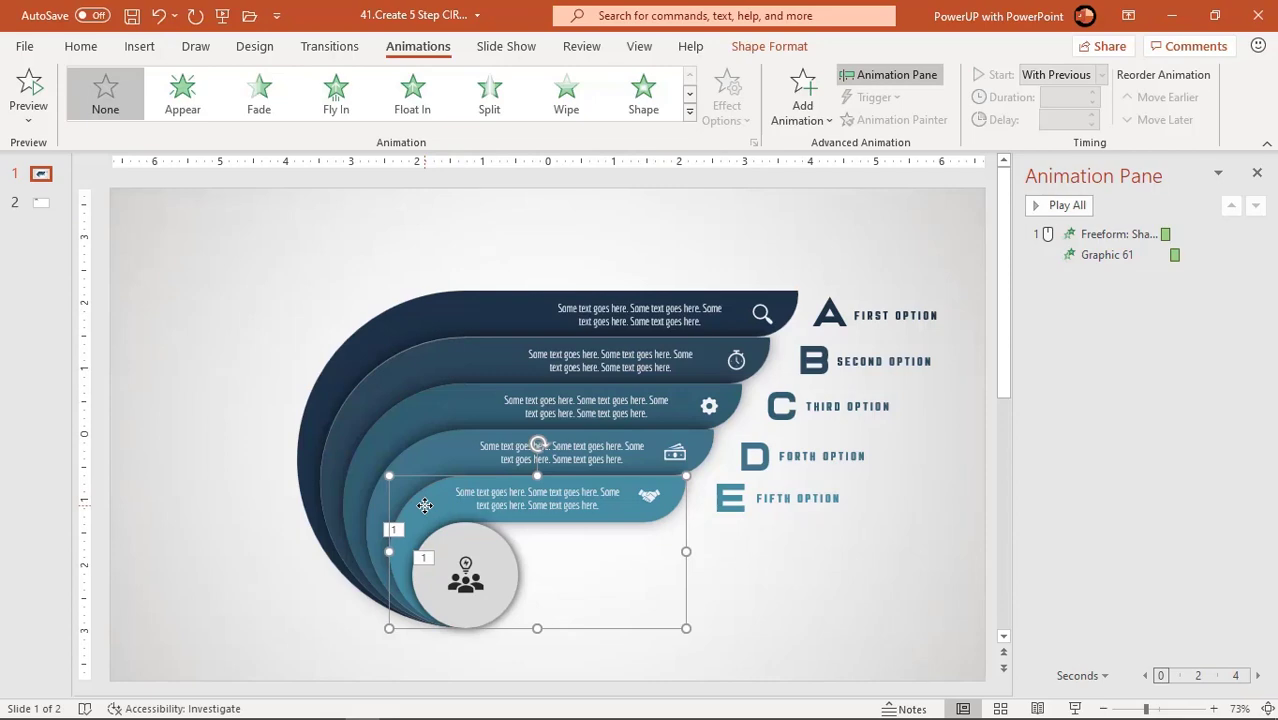
- Choose Center Revolve from More Entrance Effects for the bottom band group and confirm it
left_click(689, 112)
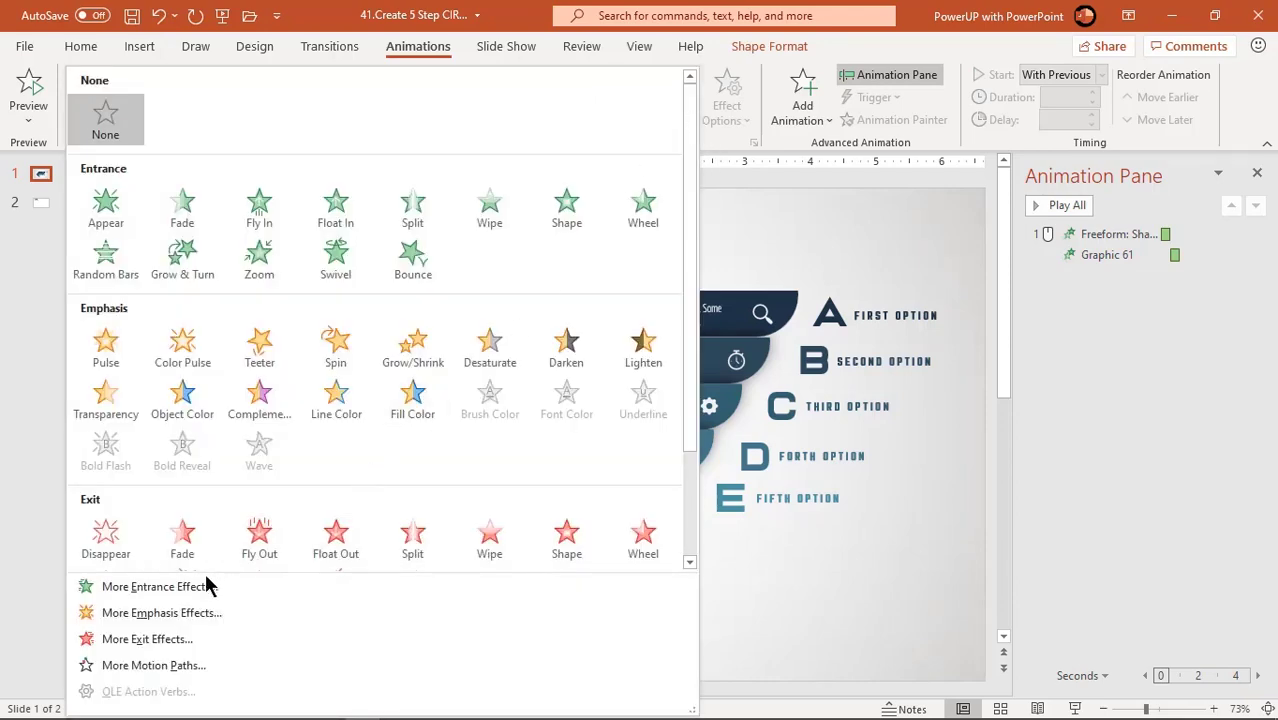
left_click(160, 586)
left_click_drag(589, 172, 921, 196)
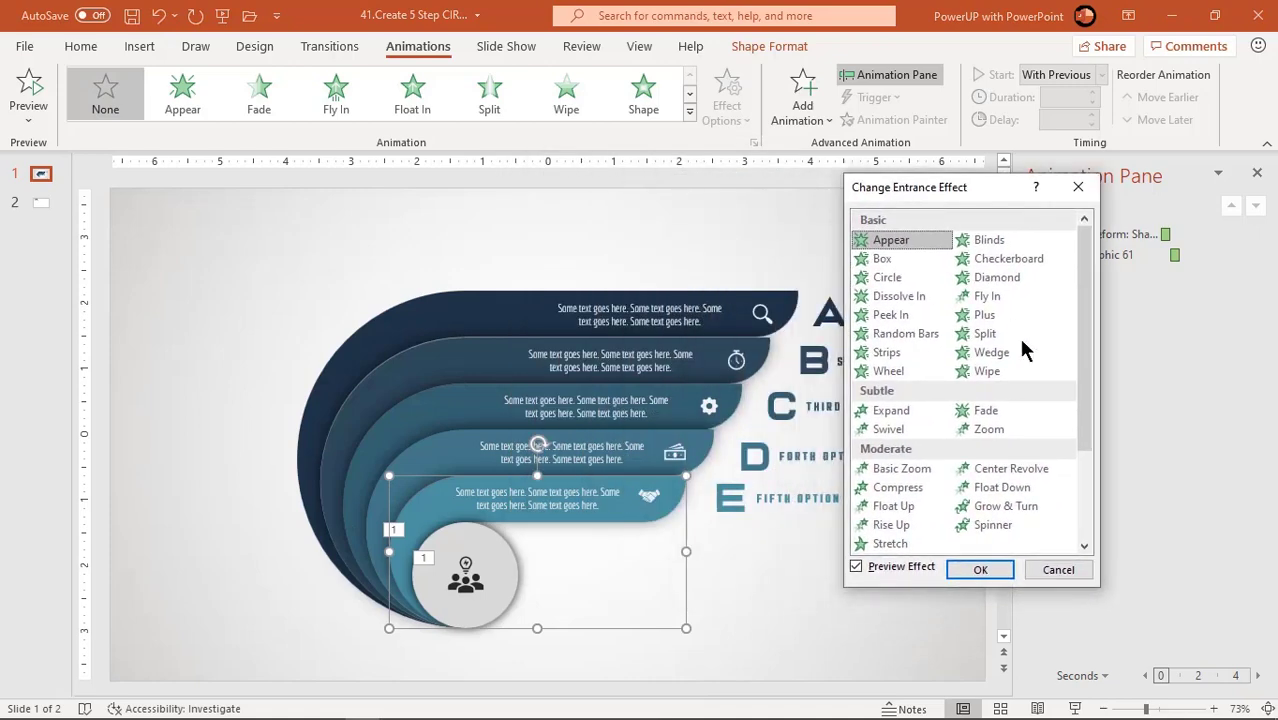
left_click(1011, 468)
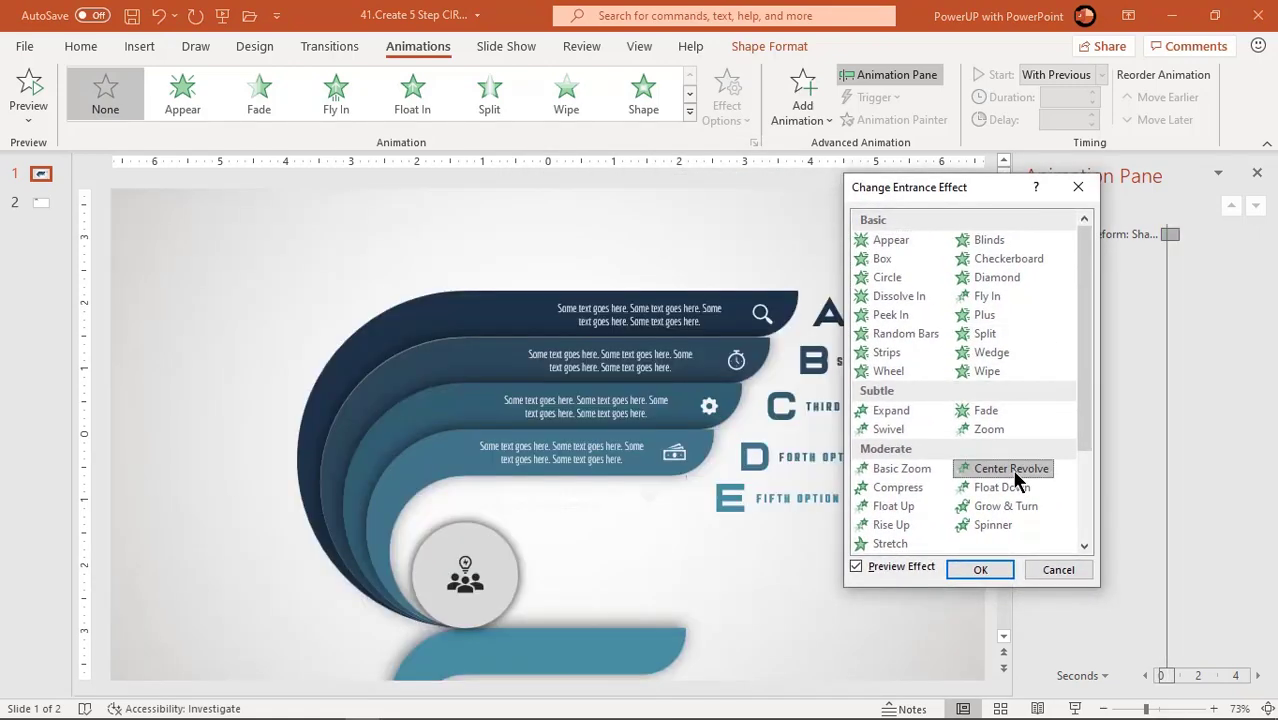
left_click(984, 566)
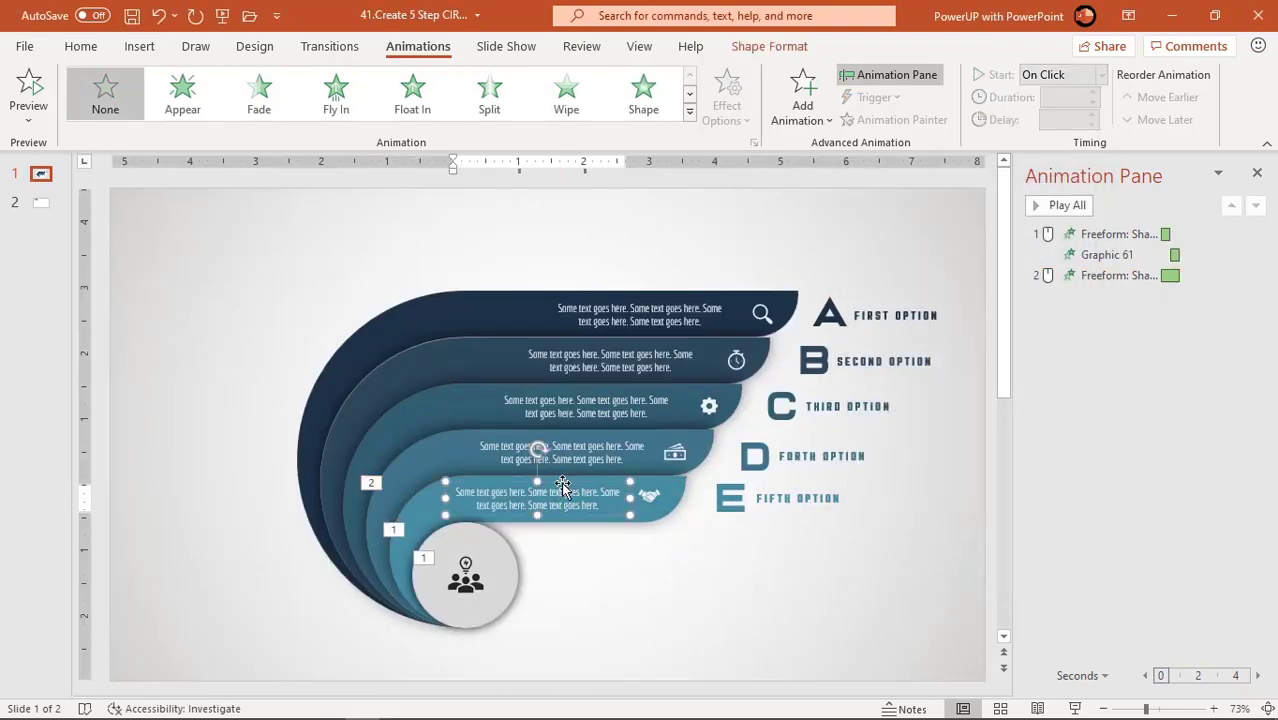
- Zoom in the bottom text box, handshake icon, E and FIFTH OPTION After Previous; pick up the band's animation
left_click(650, 496, "shift")
left_click(730, 498, "shift")
left_click(800, 498, "shift")
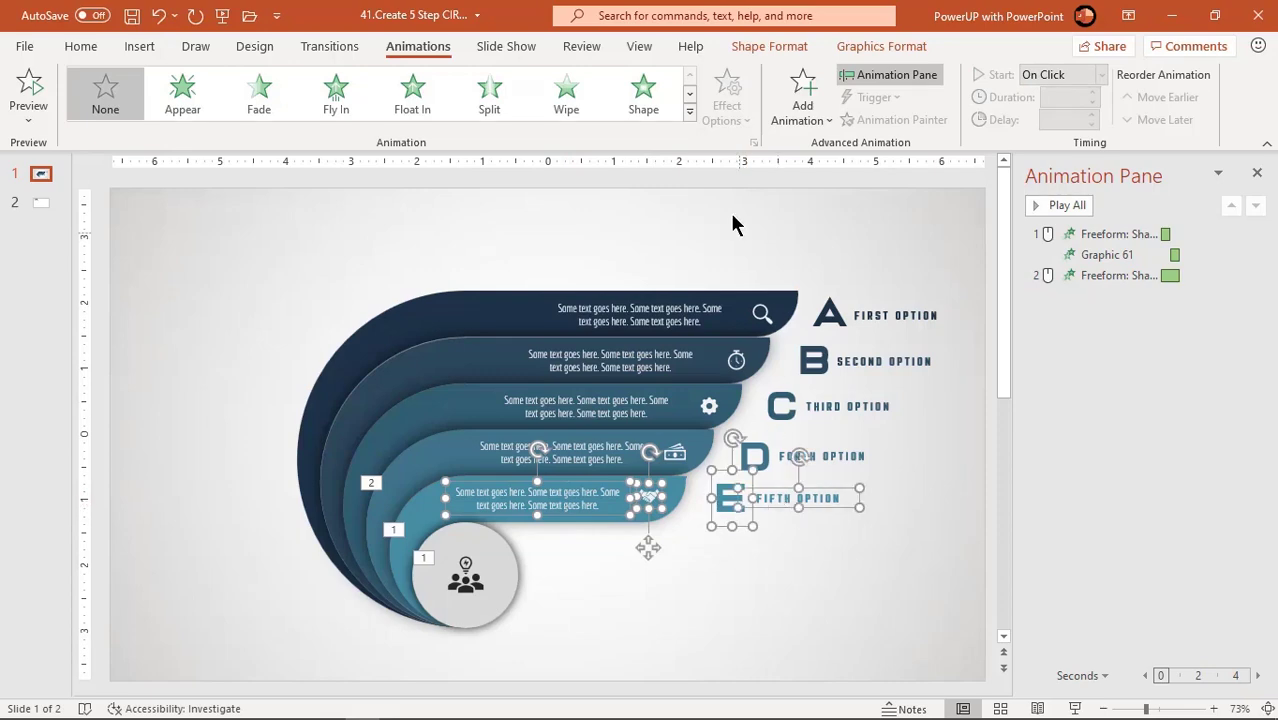
left_click(690, 112)
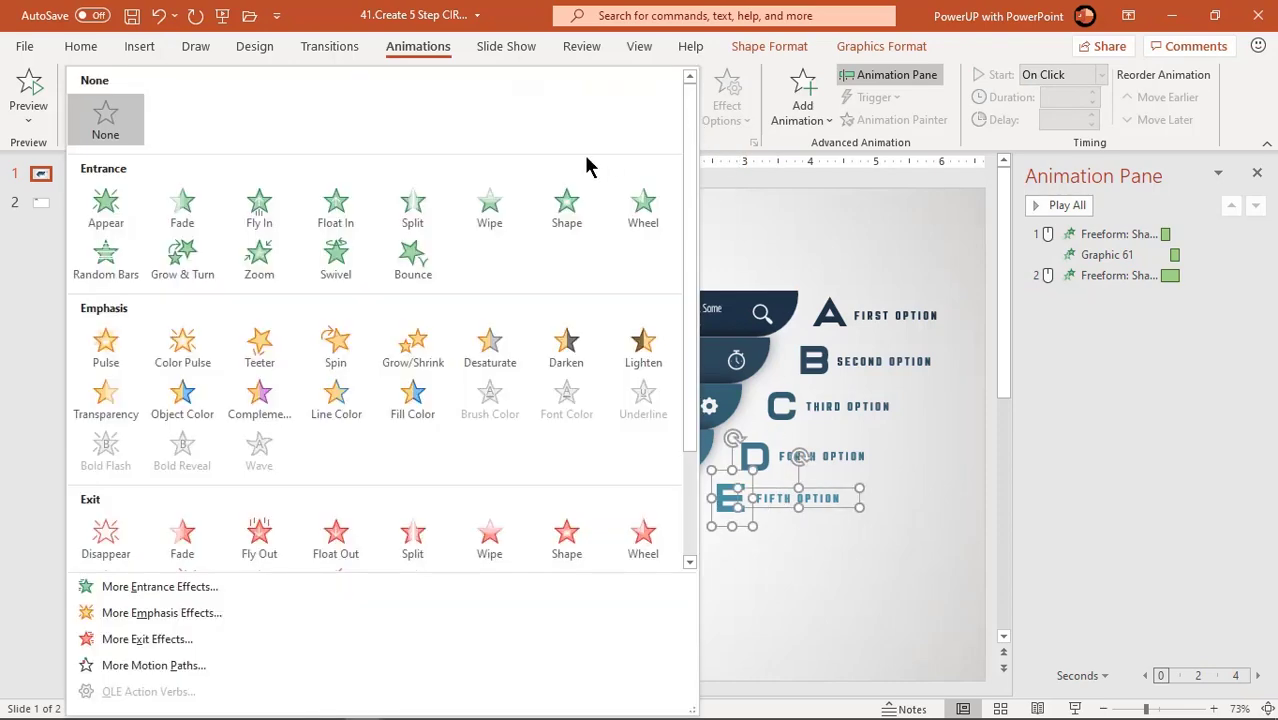
left_click(259, 260)
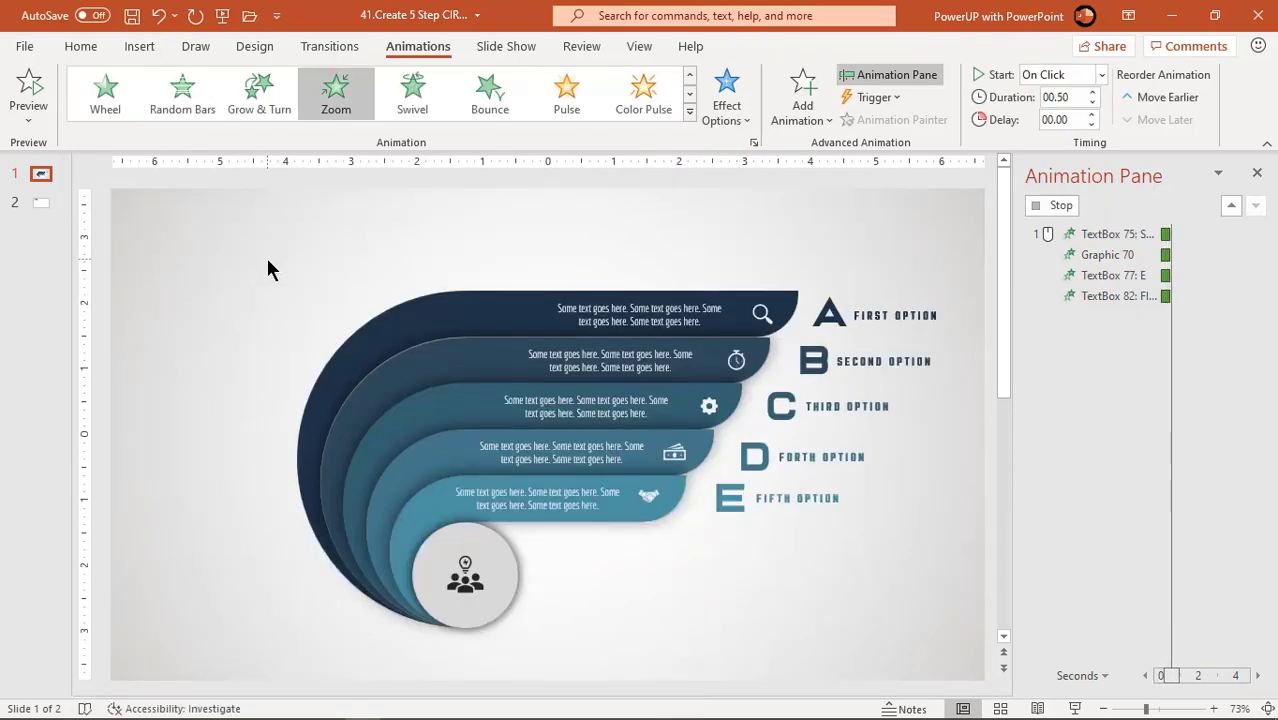
left_click(1100, 296)
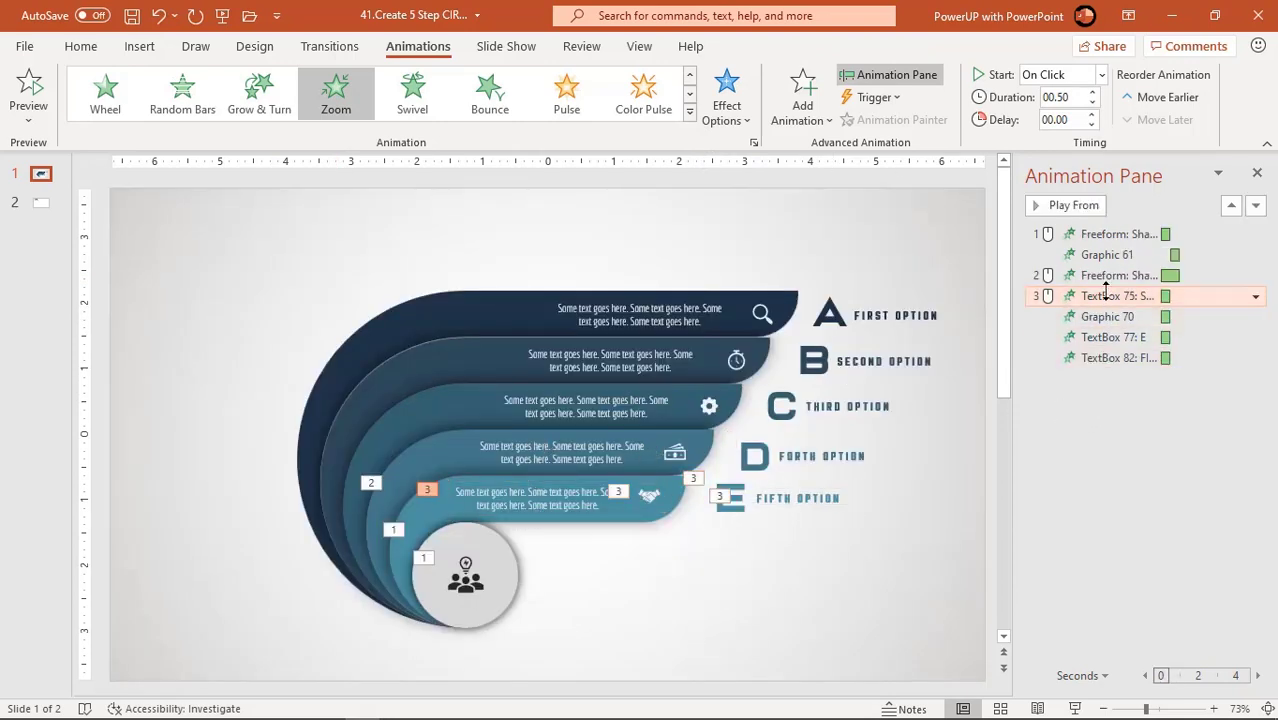
left_click(1101, 76)
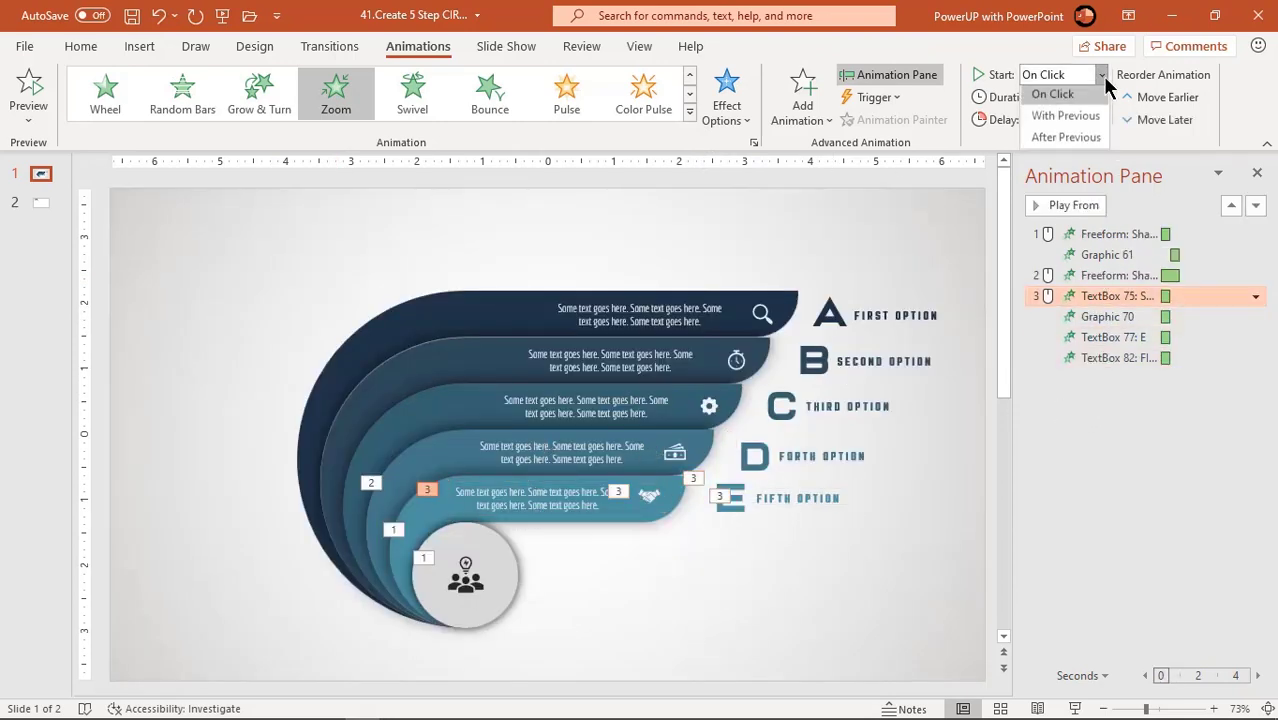
left_click(1072, 139)
left_click(435, 510)
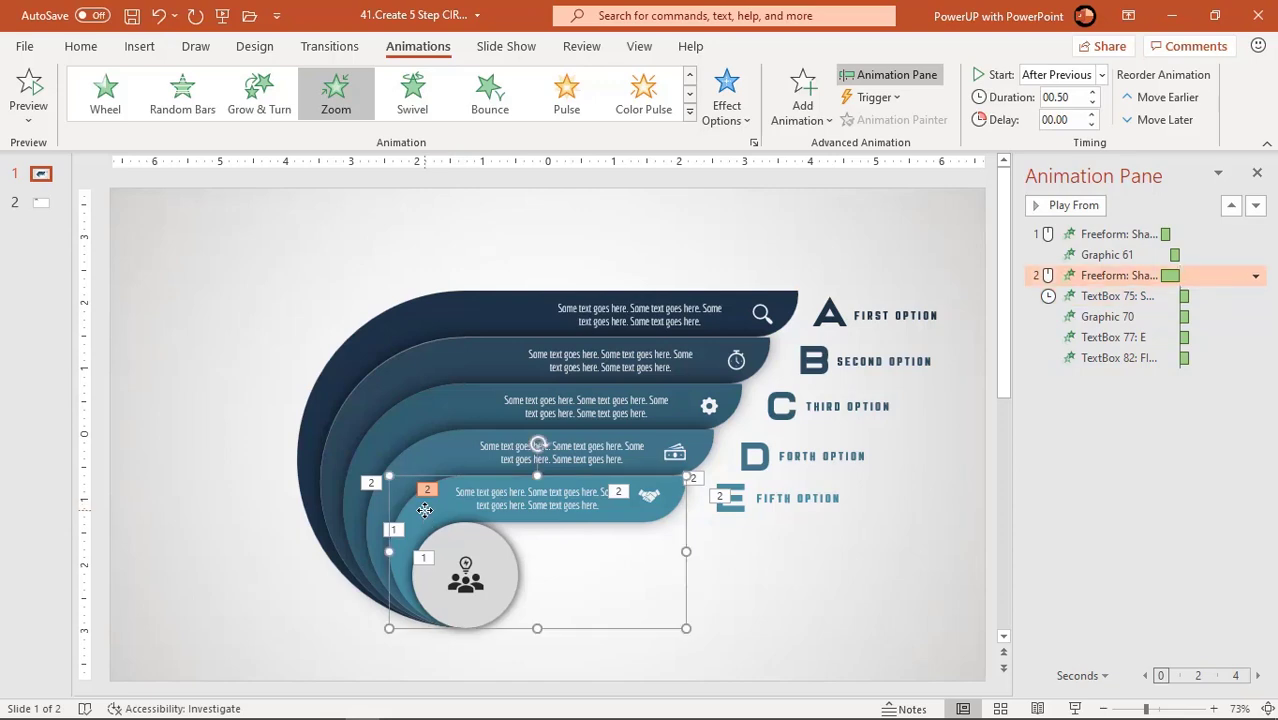
left_click(885, 120)
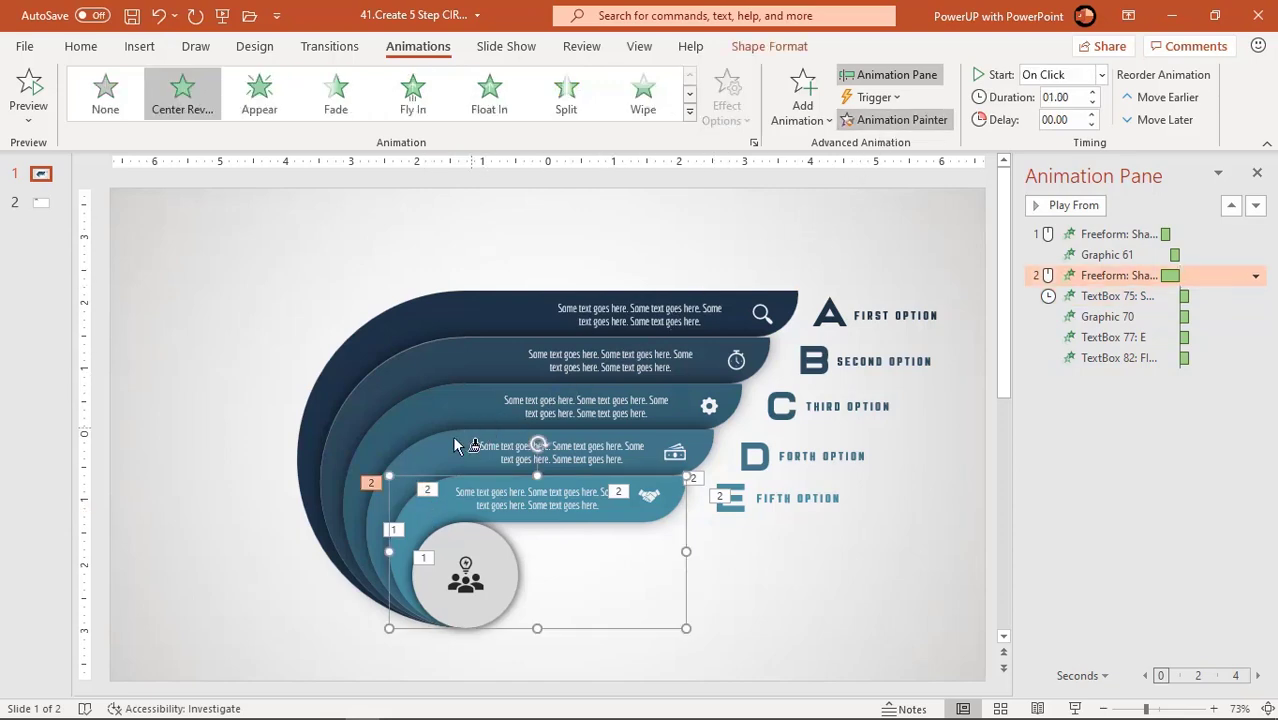